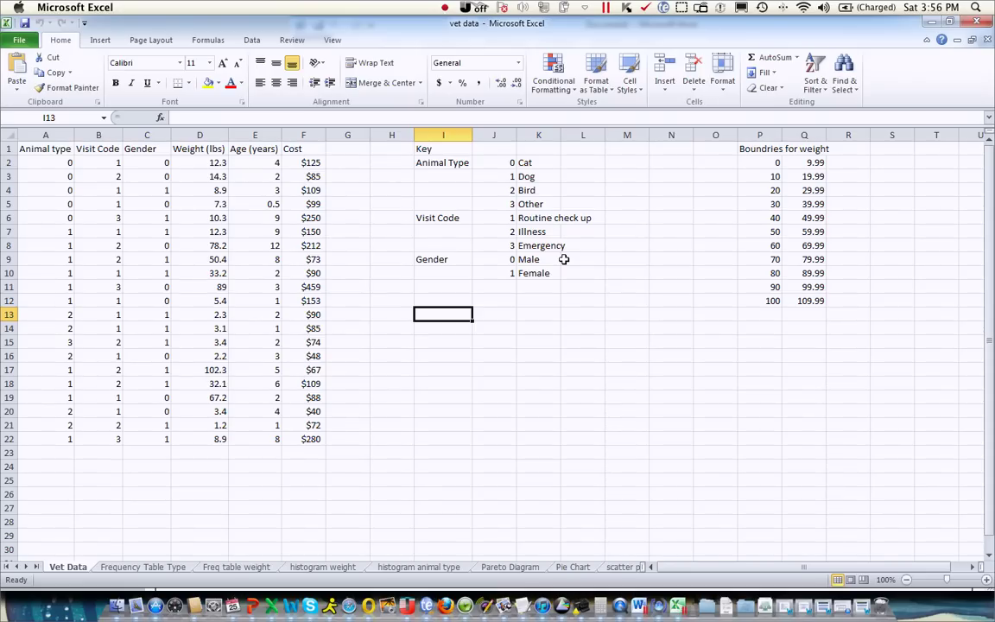
Enter the column headings Males in cell I13 and Females in cell J13.
{"action": "type", "text": "Males"}
{"action": "key", "text": "Tab"}
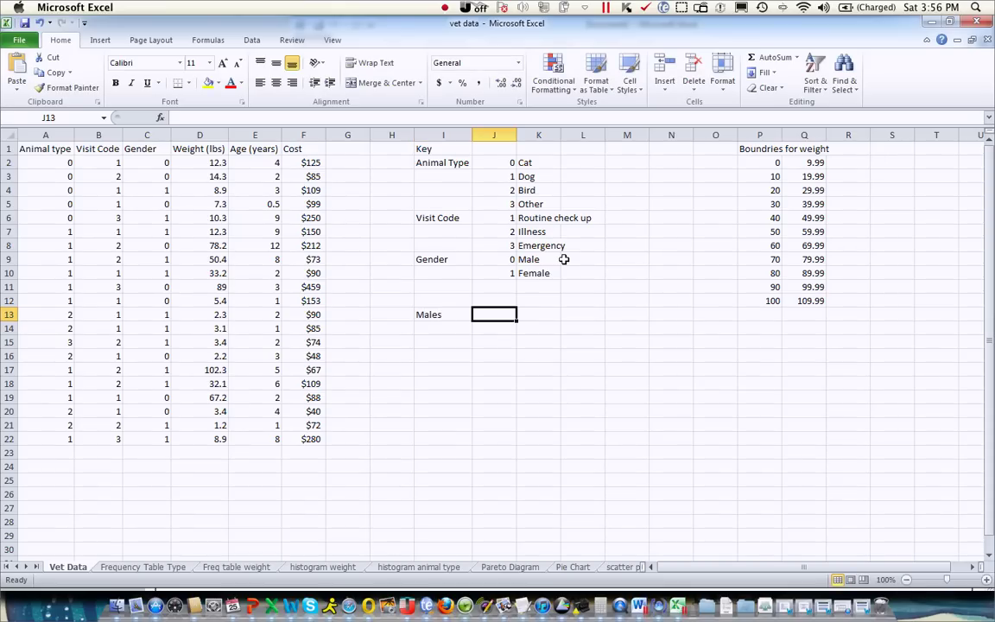
{"action": "type", "text": "Females"}
{"action": "key", "text": "Return"}
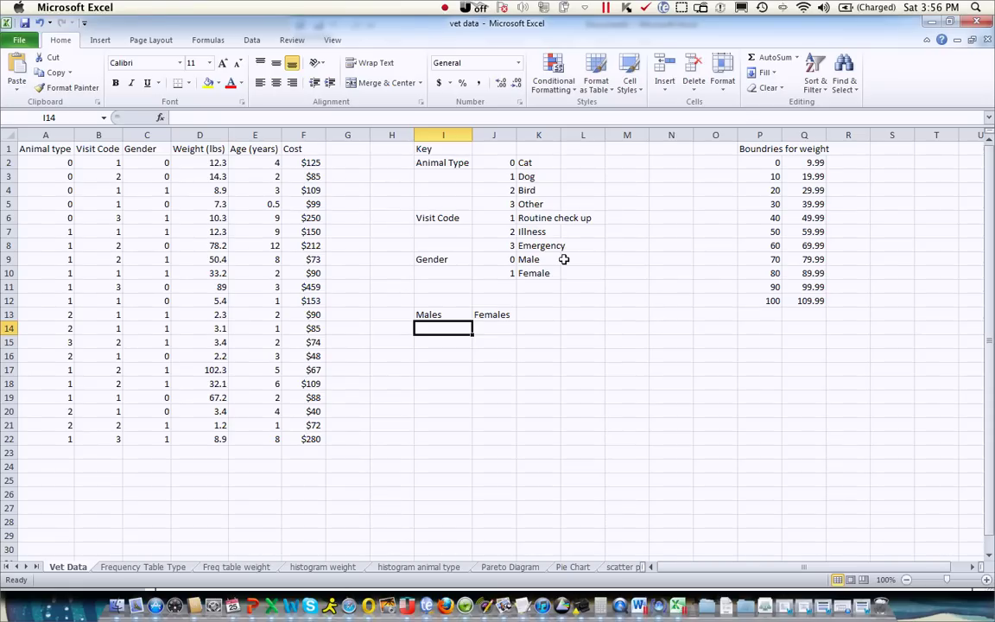
Sort the vet data table in A1:F22 by Gender, treating the first row as headers.
{"action": "left_click", "coordinate": [307, 162]}
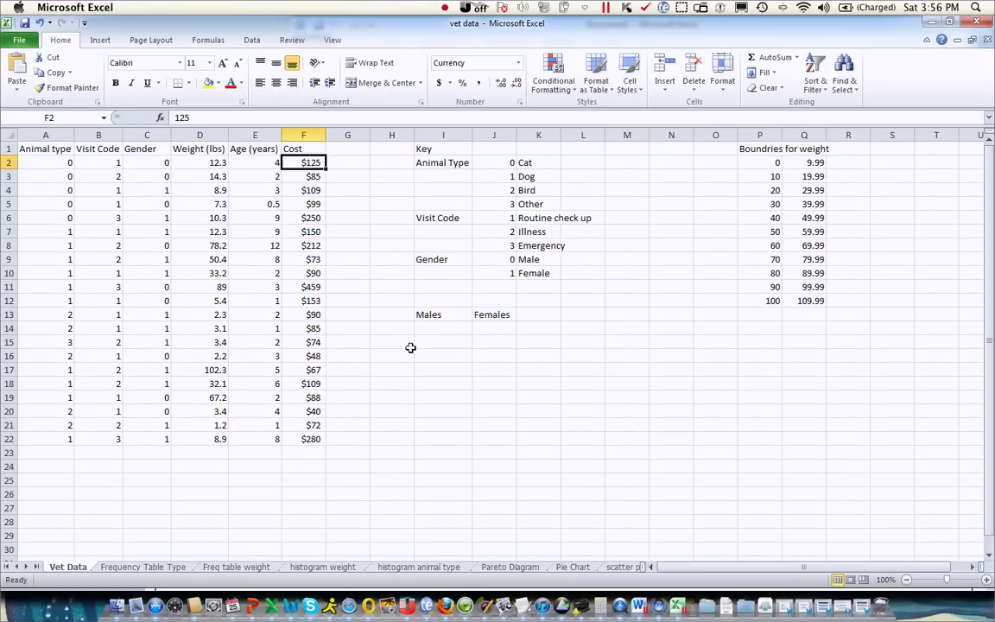
{"action": "left_click_drag", "start_coordinate": [54, 148], "coordinate": [313, 427]}
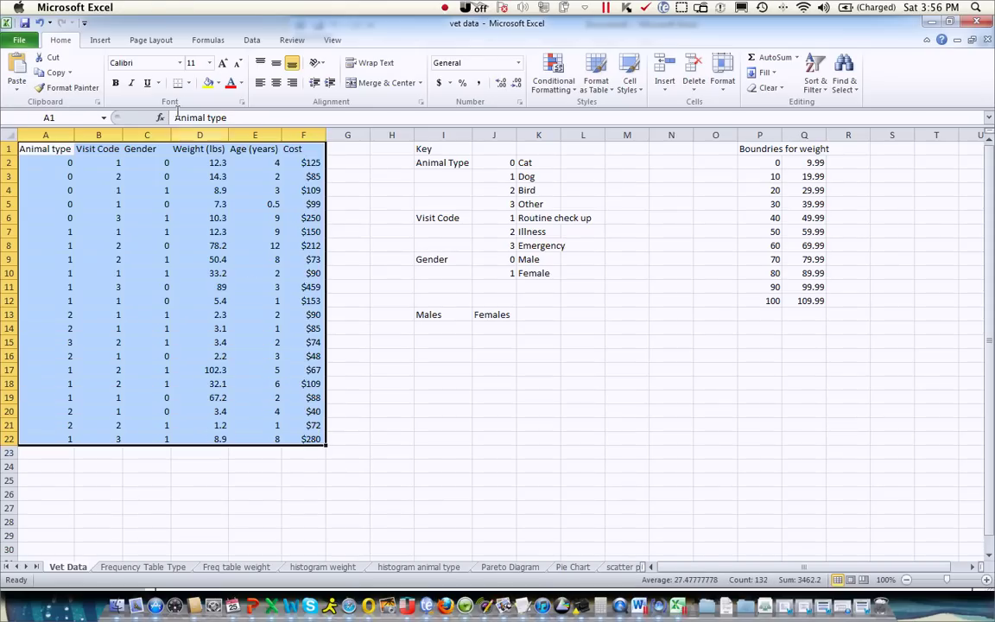
{"action": "left_click", "coordinate": [253, 40]}
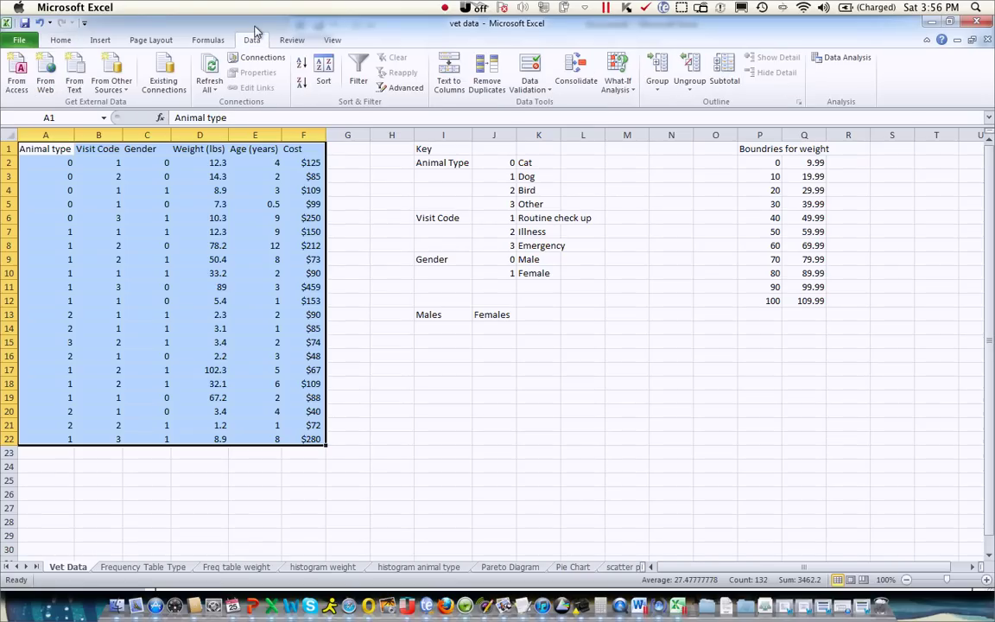
{"action": "left_click", "coordinate": [324, 64]}
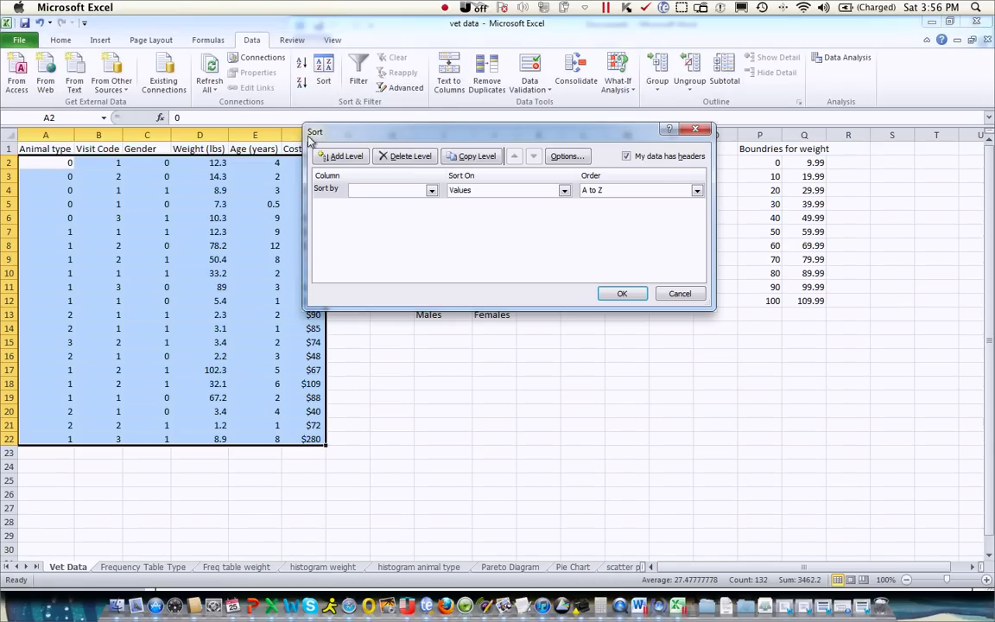
{"action": "left_click", "coordinate": [430, 188]}
{"action": "left_click", "coordinate": [419, 220]}
{"action": "left_click", "coordinate": [620, 291]}
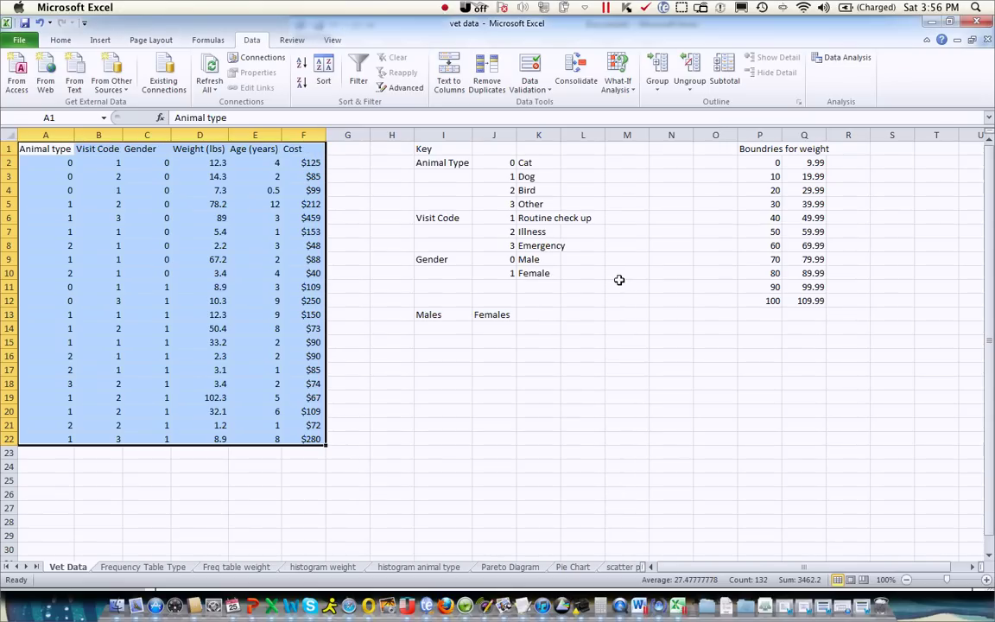
Copy the male animals' costs from F2:F10 into the Males column starting at cell I14.
{"action": "left_click", "coordinate": [142, 161]}
{"action": "mouse_move", "coordinate": [138, 156]}
{"action": "left_mouse_down"}
{"action": "mouse_move", "coordinate": [152, 244]}
{"action": "mouse_move", "coordinate": [157, 152]}
{"action": "left_mouse_up"}
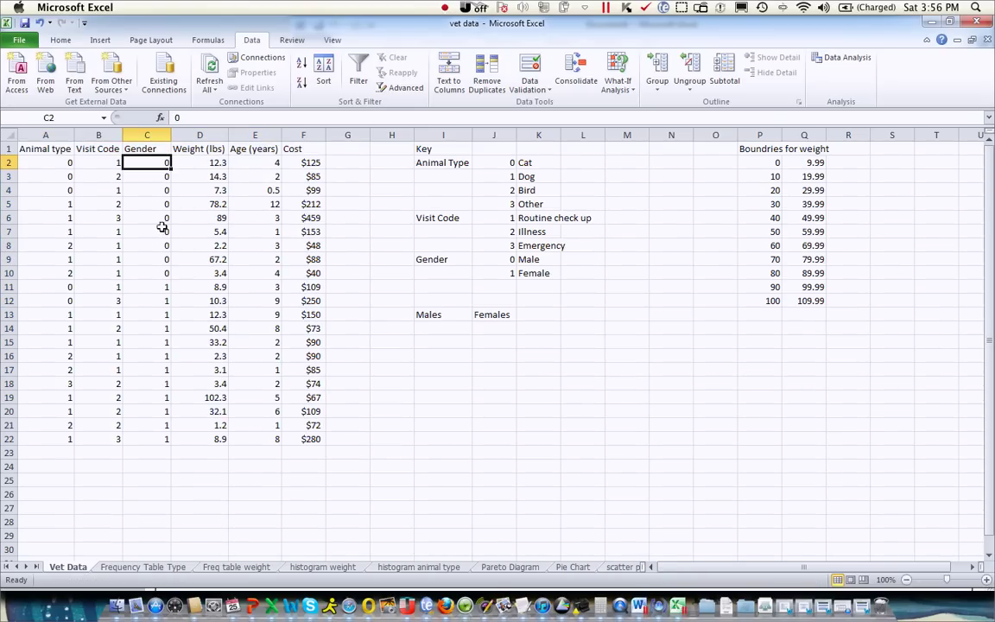
{"action": "left_click_drag", "start_coordinate": [314, 272], "coordinate": [318, 162]}
{"action": "right_click", "coordinate": [325, 164]}
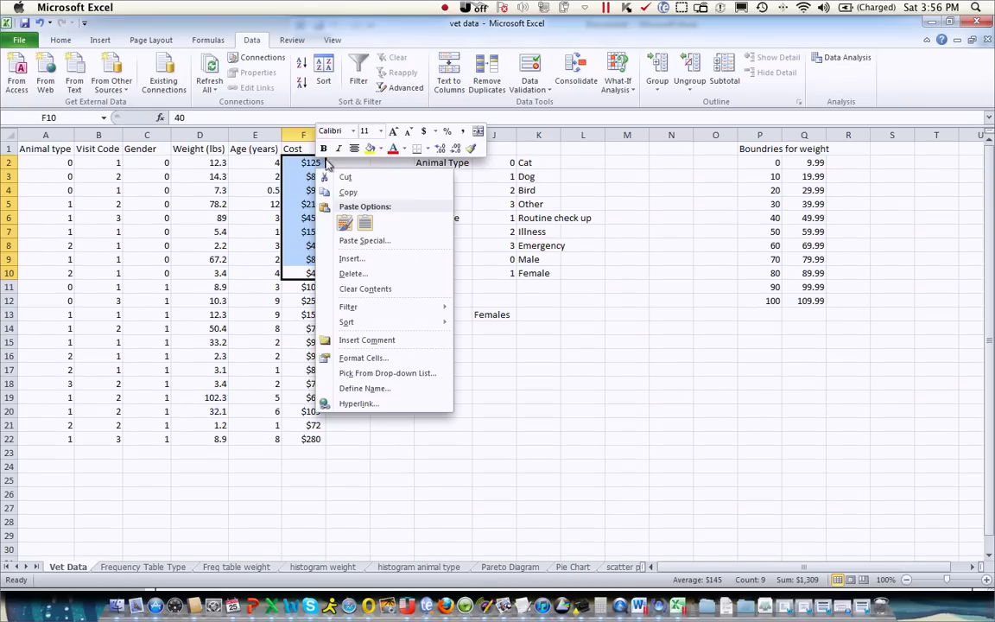
{"action": "left_click", "coordinate": [347, 192]}
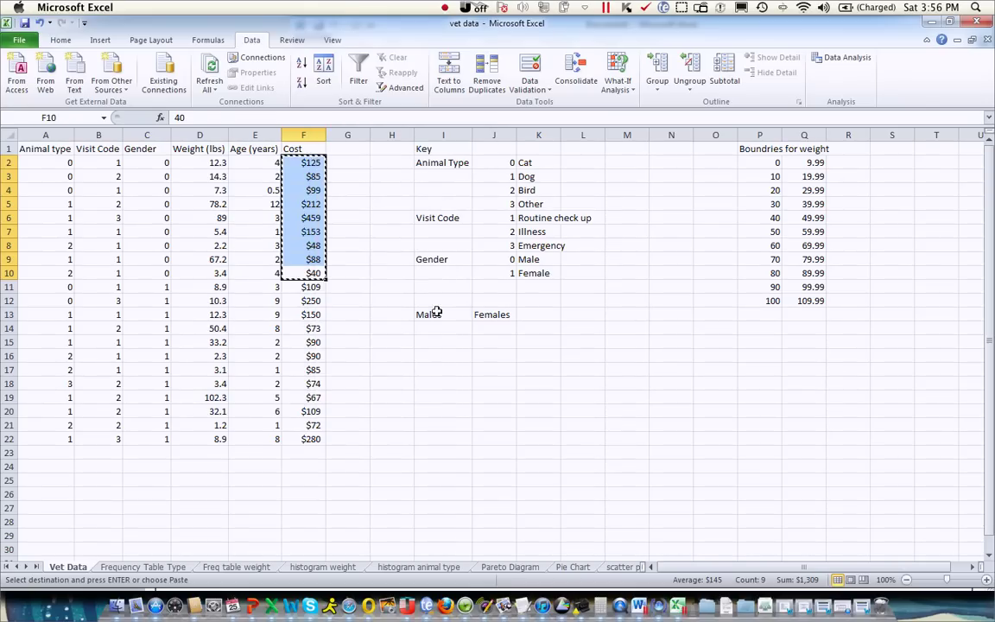
{"action": "left_click", "coordinate": [439, 327]}
{"action": "right_click", "coordinate": [438, 326]}
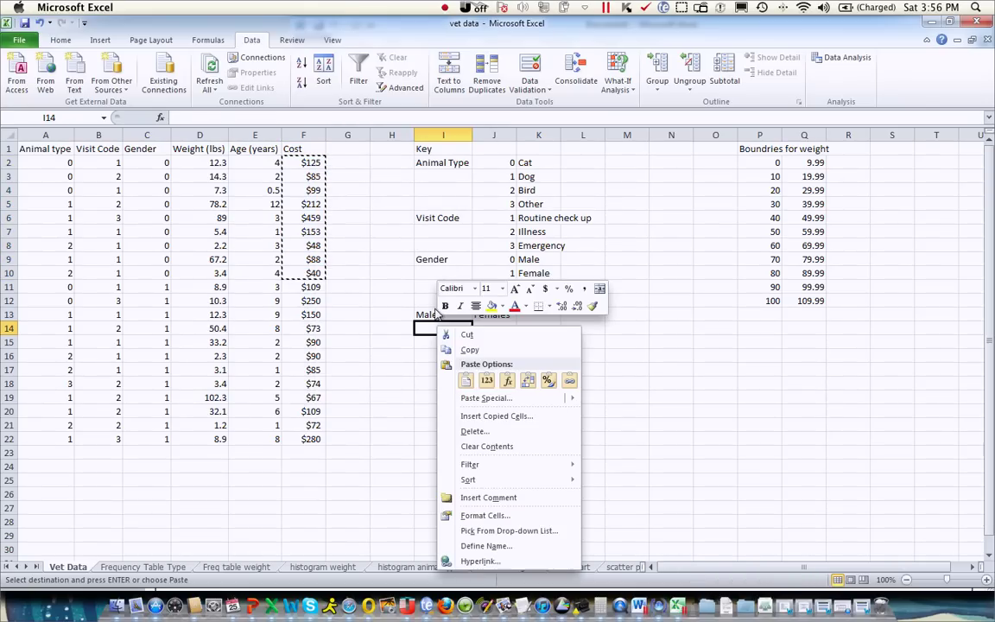
{"action": "left_click", "coordinate": [465, 380]}
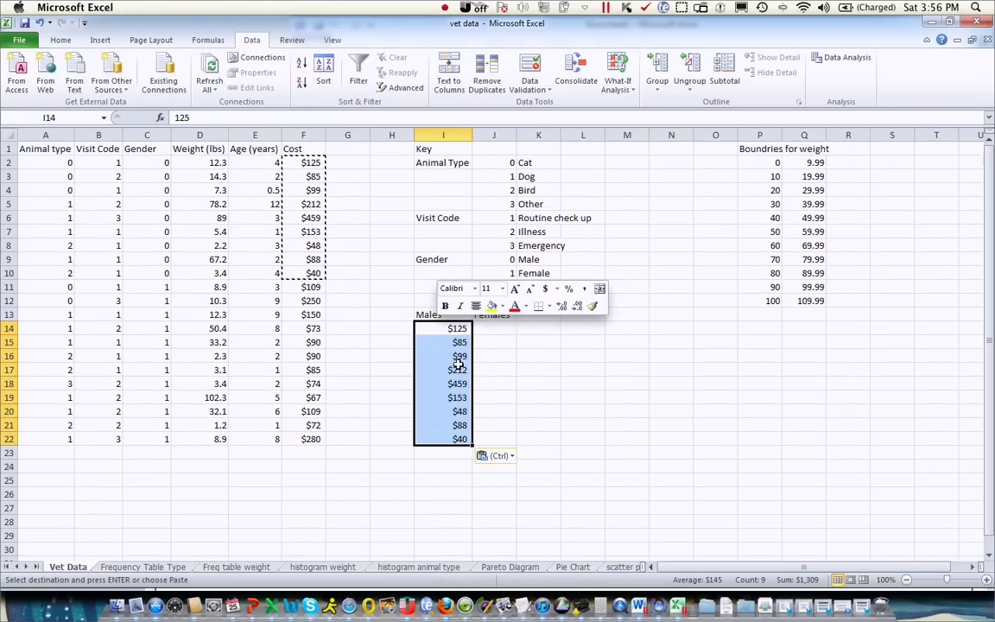
Copy the female animals' costs from F11:F22 into the Females column starting at cell J14.
{"action": "left_click_drag", "start_coordinate": [311, 288], "coordinate": [311, 436]}
{"action": "right_click", "coordinate": [311, 393]}
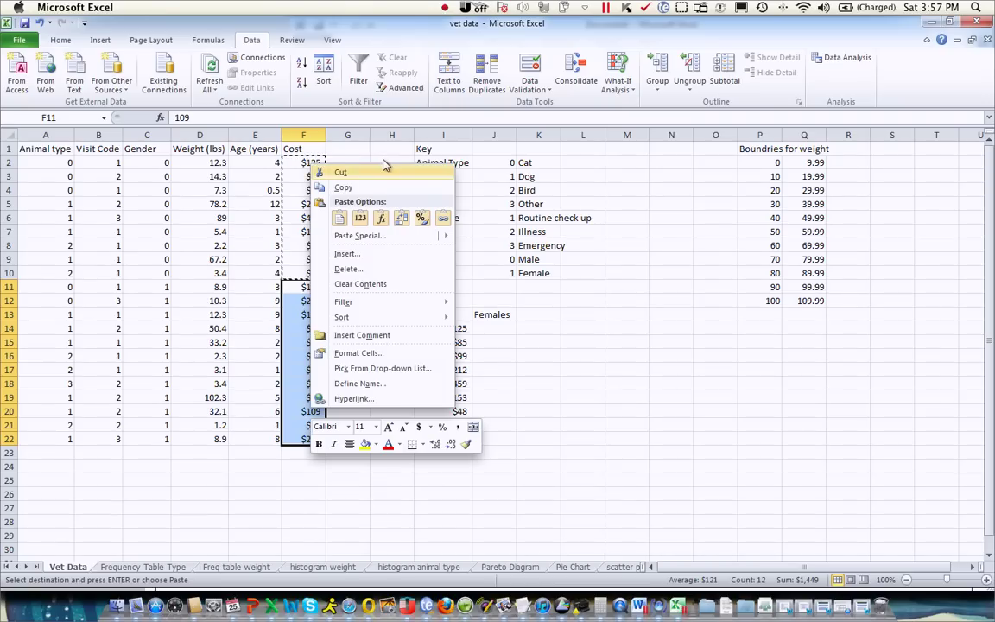
{"action": "left_click", "coordinate": [343, 187]}
{"action": "left_click", "coordinate": [496, 325]}
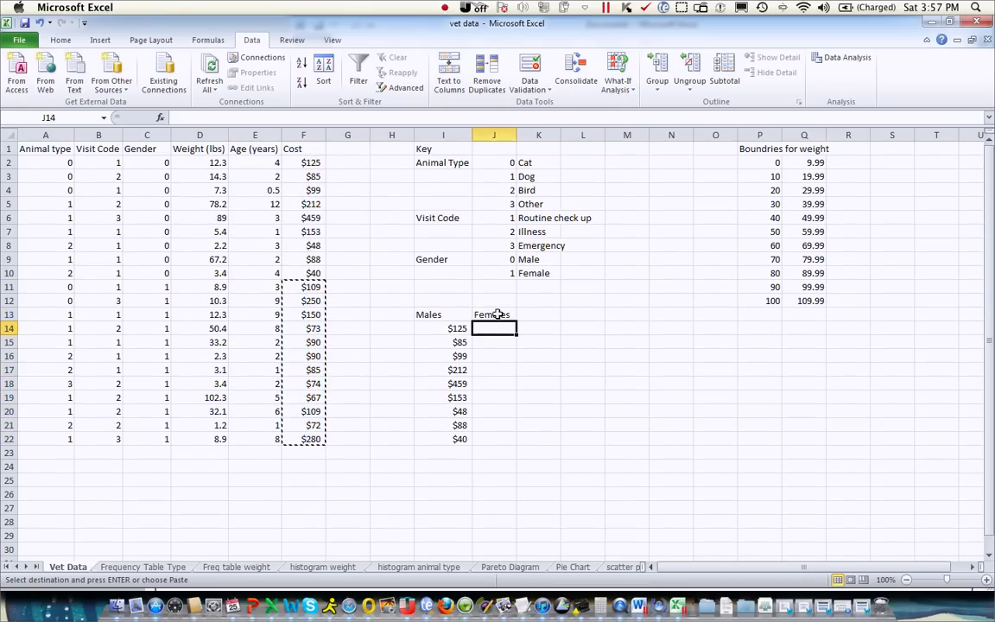
{"action": "right_click", "coordinate": [499, 328]}
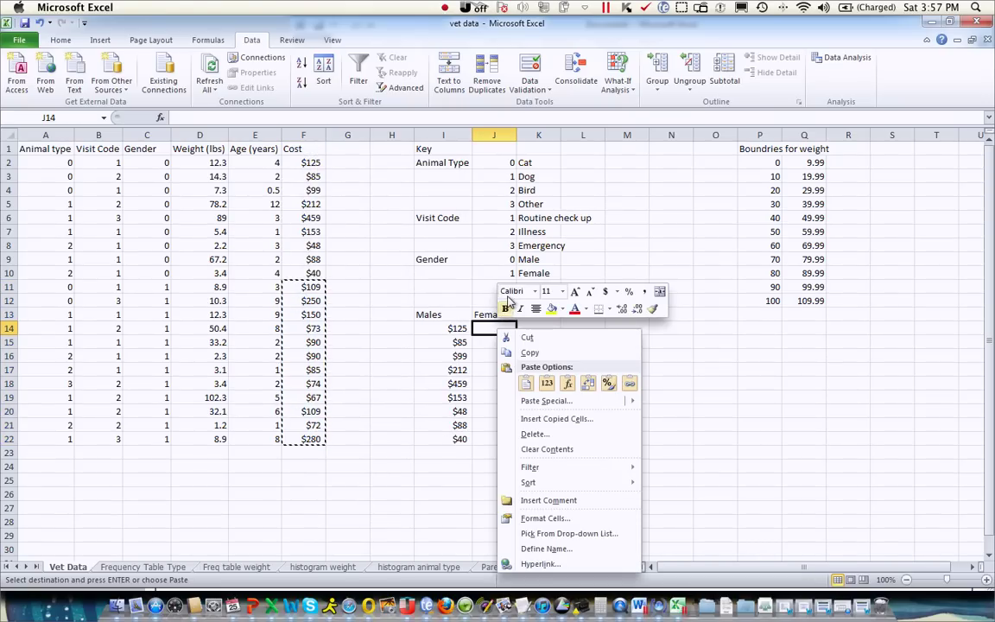
{"action": "left_click", "coordinate": [526, 382]}
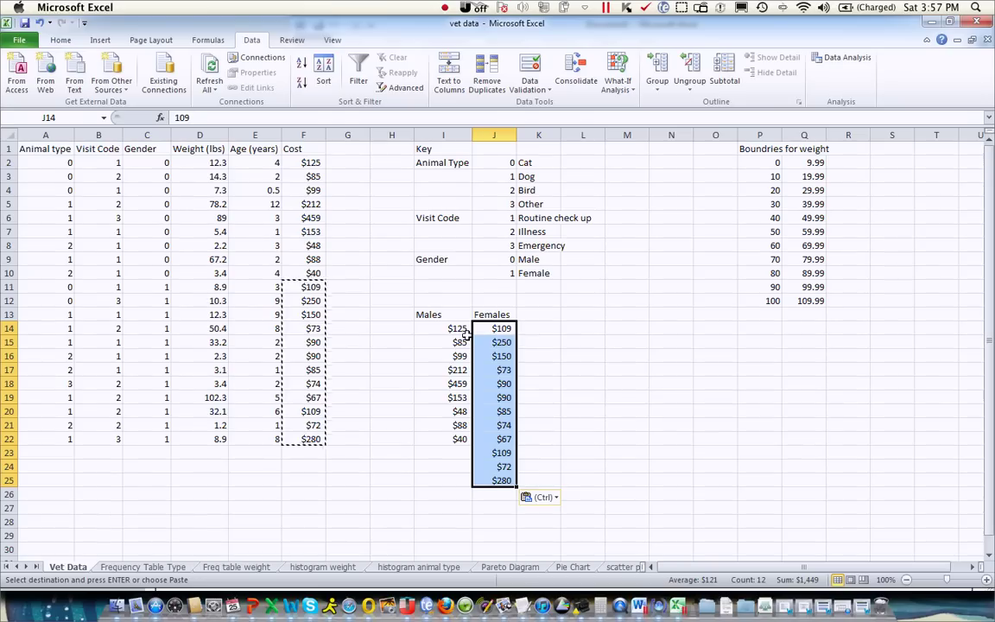
{"action": "left_click", "coordinate": [595, 338]}
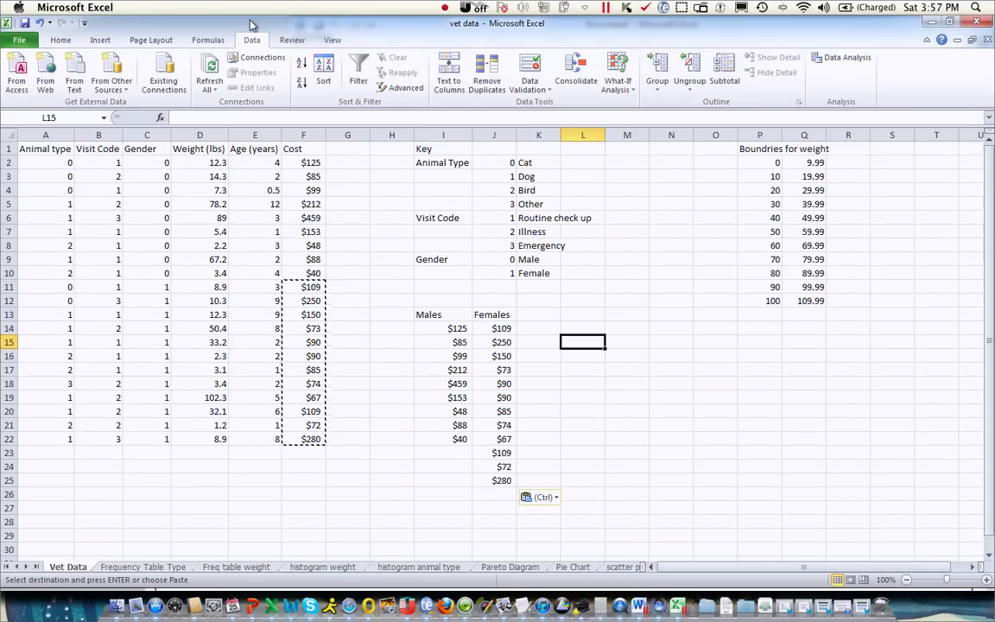
Set up a t-Test: Two-Sample Assuming Unequal Variances with I13:I22 as variable 1 and J13:J25 as variable 2.
{"action": "left_click", "coordinate": [849, 47]}
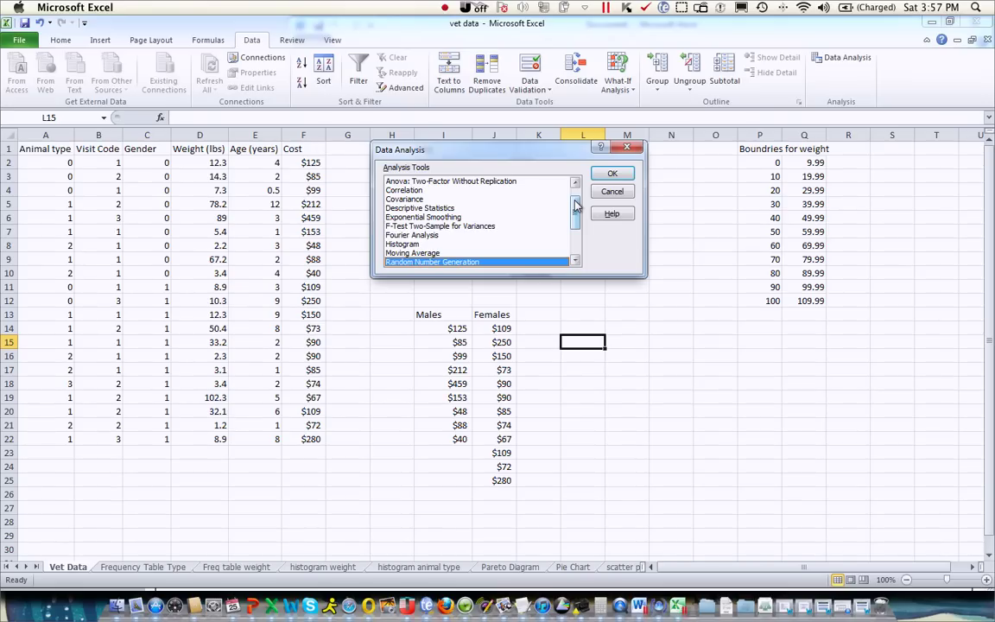
{"action": "left_click_drag", "start_coordinate": [576, 204], "coordinate": [576, 235]}
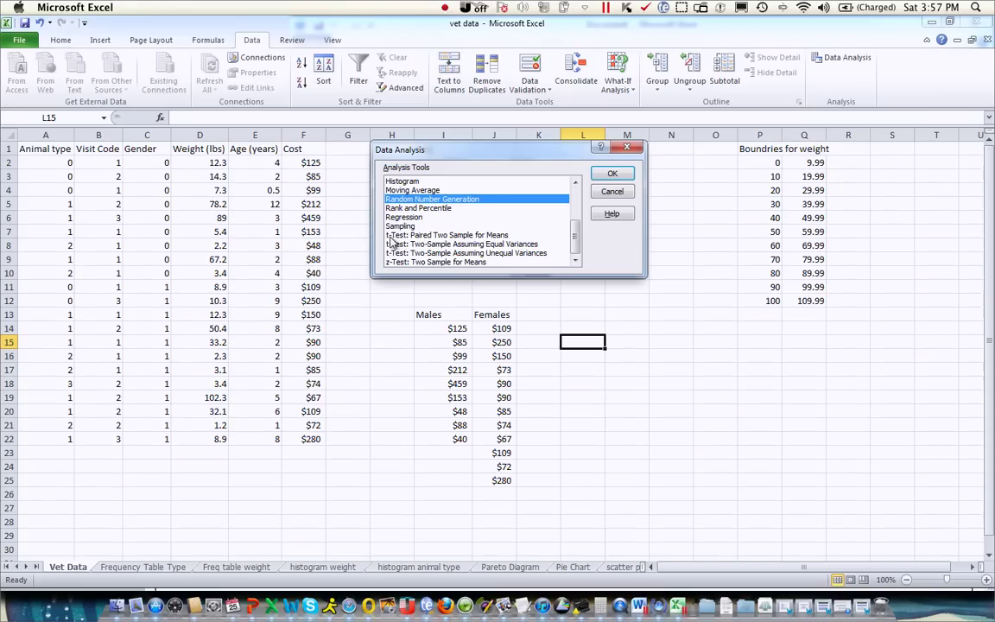
{"action": "left_click", "coordinate": [512, 251]}
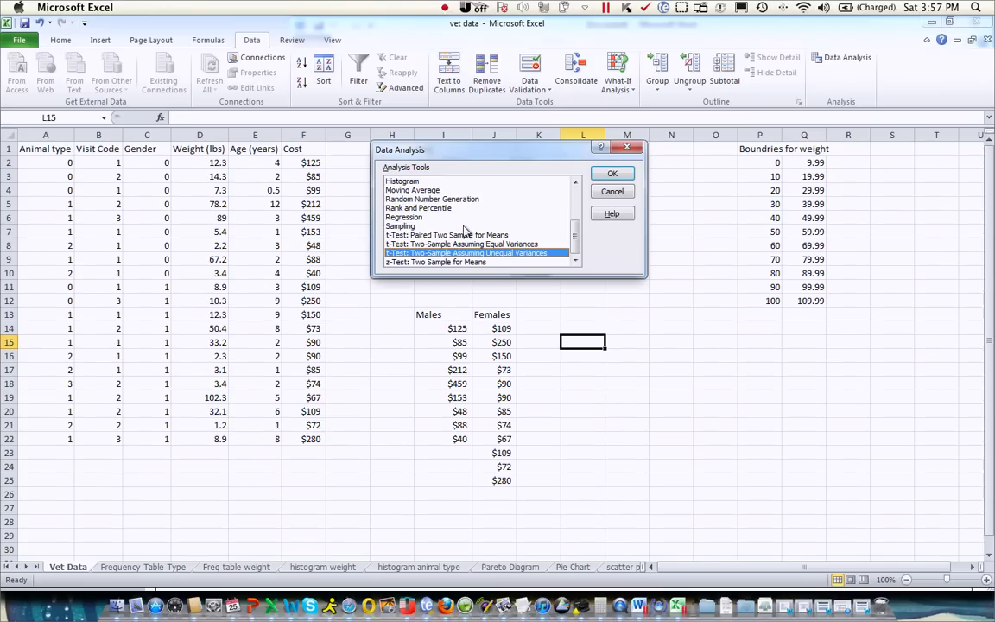
{"action": "left_click", "coordinate": [612, 173]}
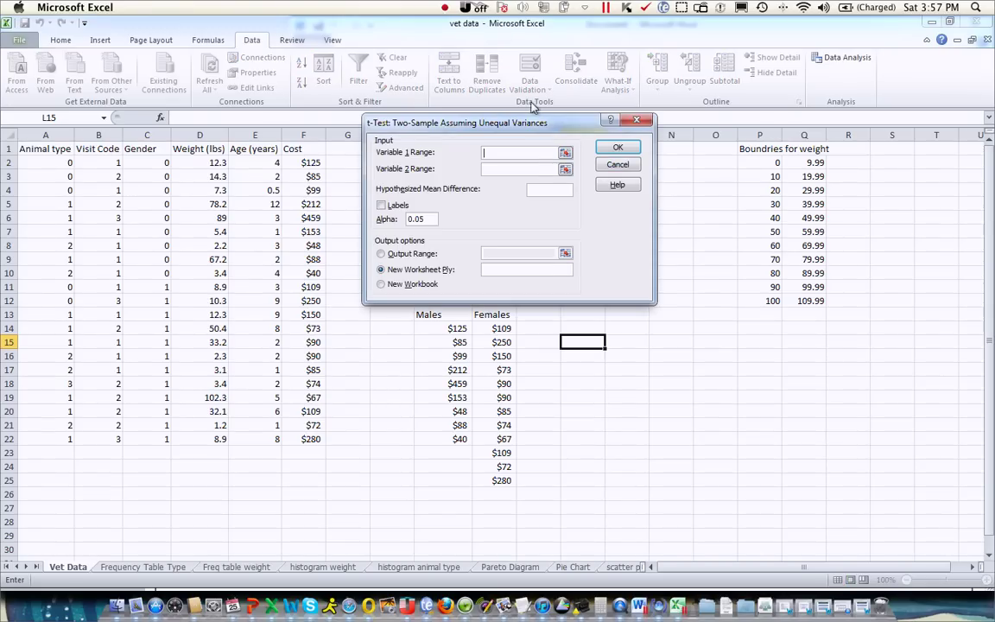
{"action": "left_click_drag", "start_coordinate": [524, 129], "coordinate": [718, 132]}
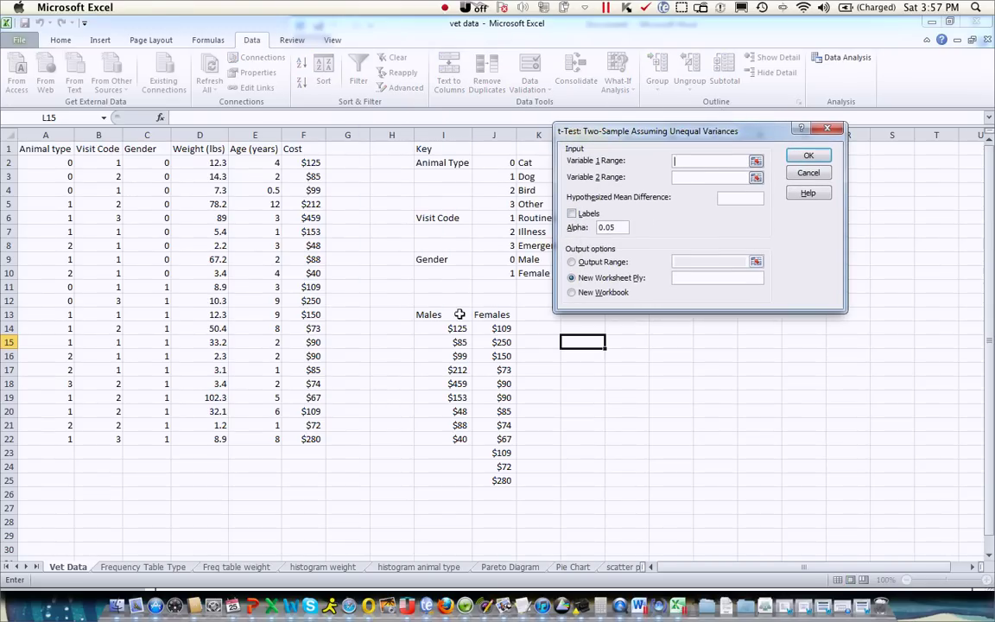
{"action": "left_click_drag", "start_coordinate": [434, 314], "coordinate": [425, 413]}
{"action": "key", "text": "Tab"}
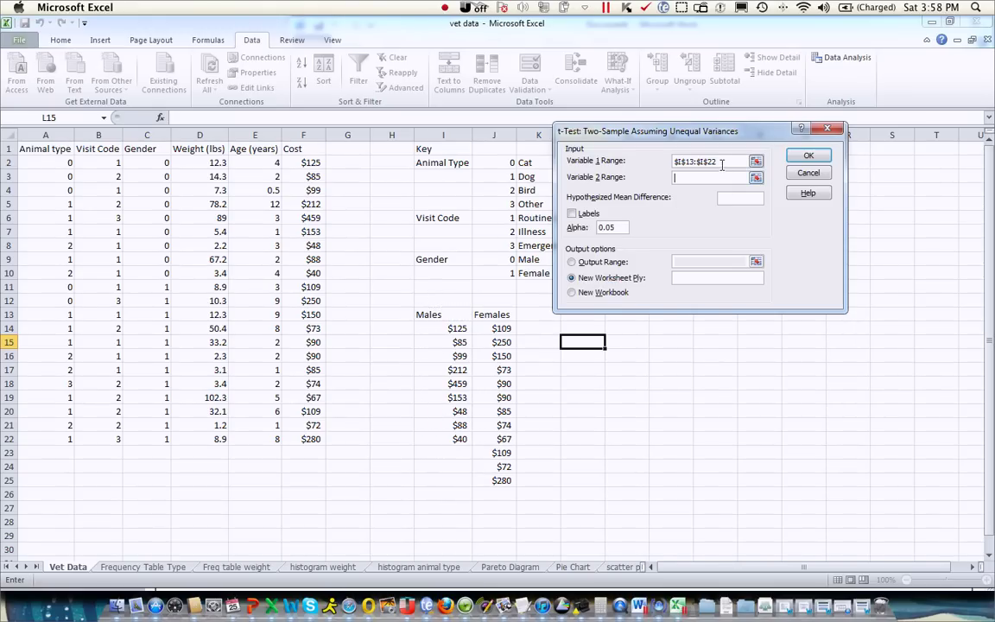
{"action": "left_click_drag", "start_coordinate": [496, 315], "coordinate": [493, 468]}
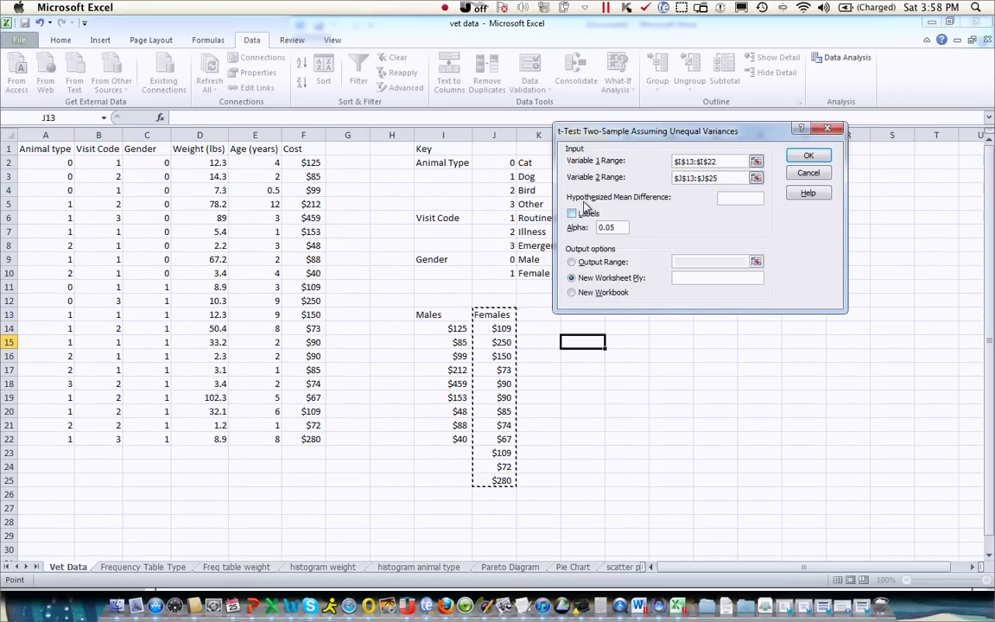
Mark the t-test ranges as including labels and run it at alpha 0.05 with output on a new worksheet.
{"action": "left_click", "coordinate": [572, 213]}
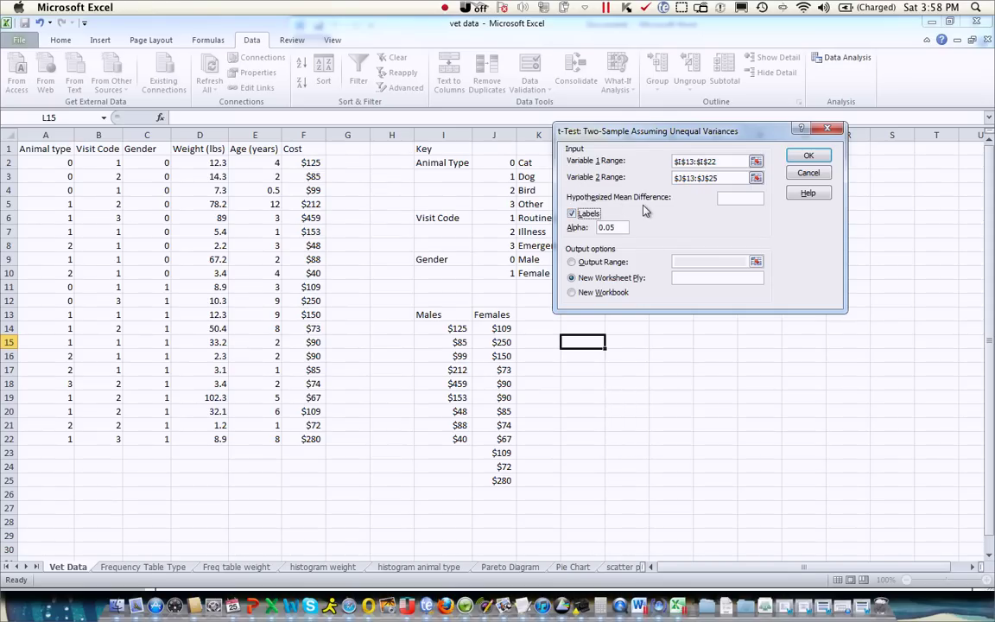
{"action": "left_click", "coordinate": [742, 192]}
{"action": "left_click", "coordinate": [809, 155]}
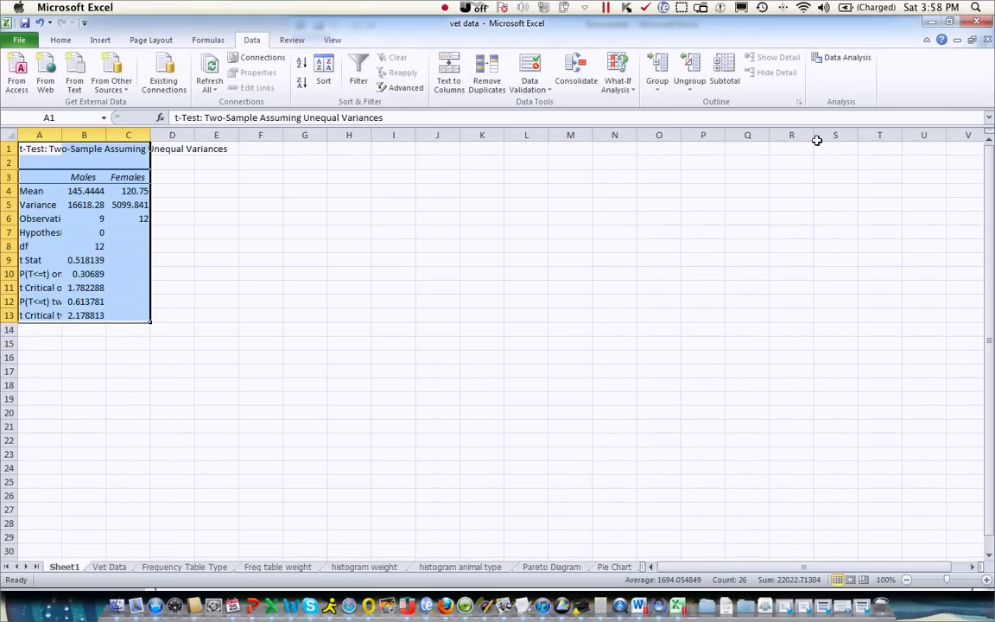
Widen columns A and B of the t-test output to fit their contents.
{"action": "left_click_drag", "start_coordinate": [62, 129], "coordinate": [62, 130]}
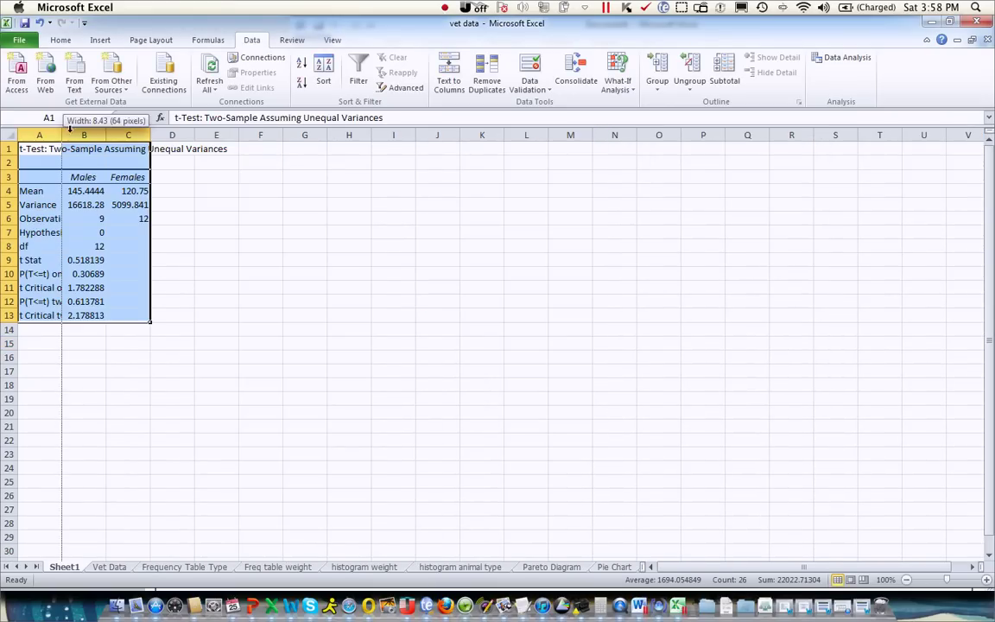
{"action": "double_click", "coordinate": [63, 128]}
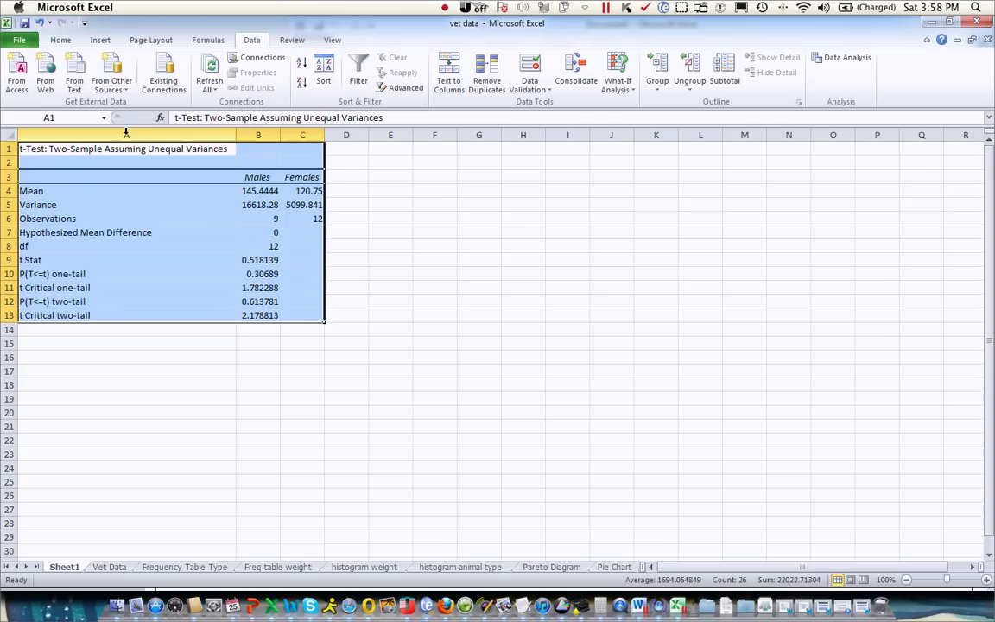
{"action": "double_click", "coordinate": [282, 129]}
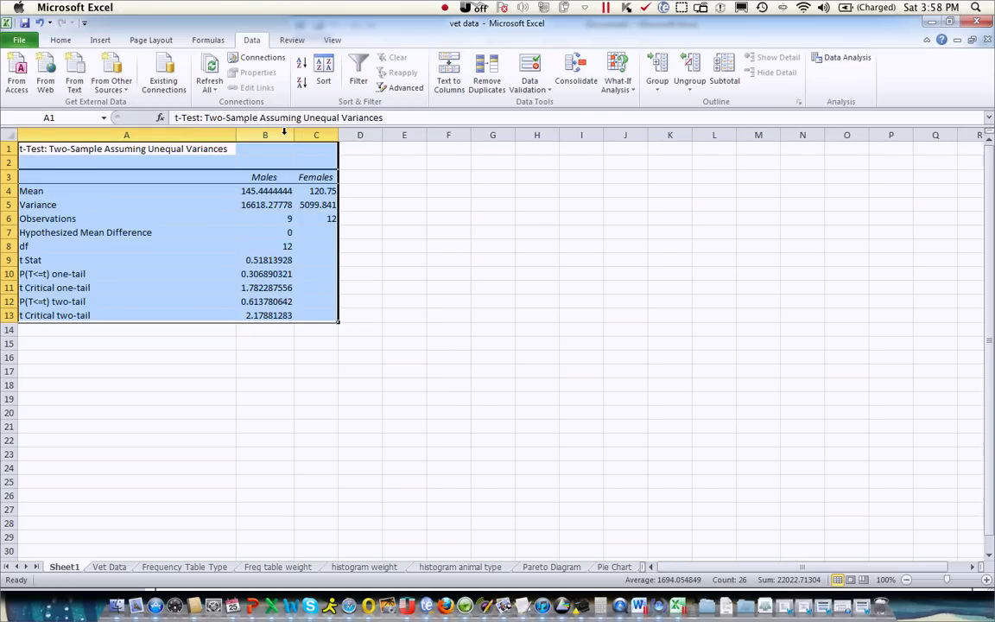
Highlight the t Stat value in cell B9 with a yellow fill.
{"action": "left_click", "coordinate": [270, 244]}
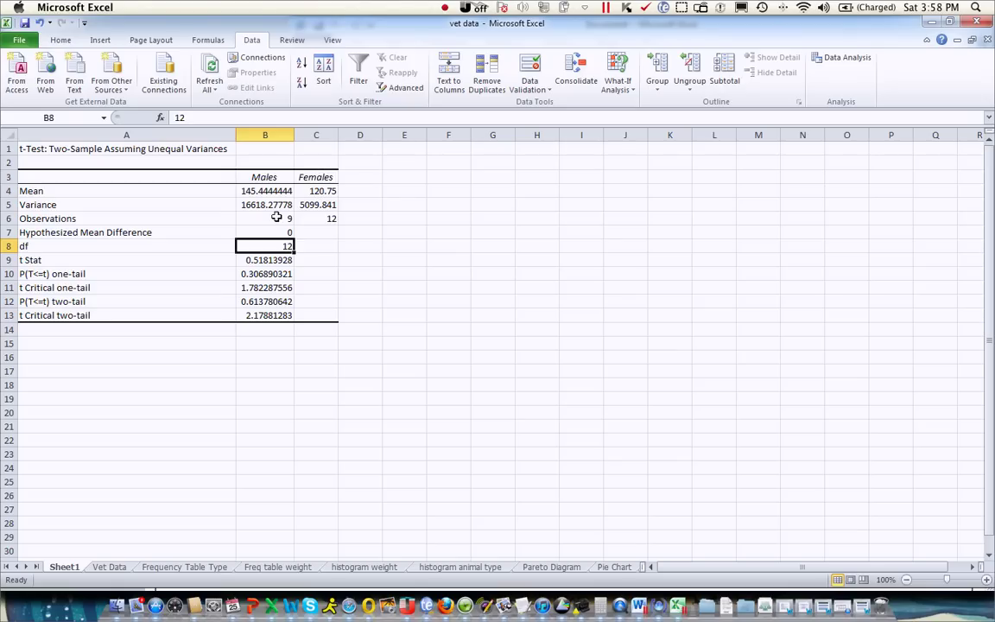
{"action": "left_click", "coordinate": [56, 36]}
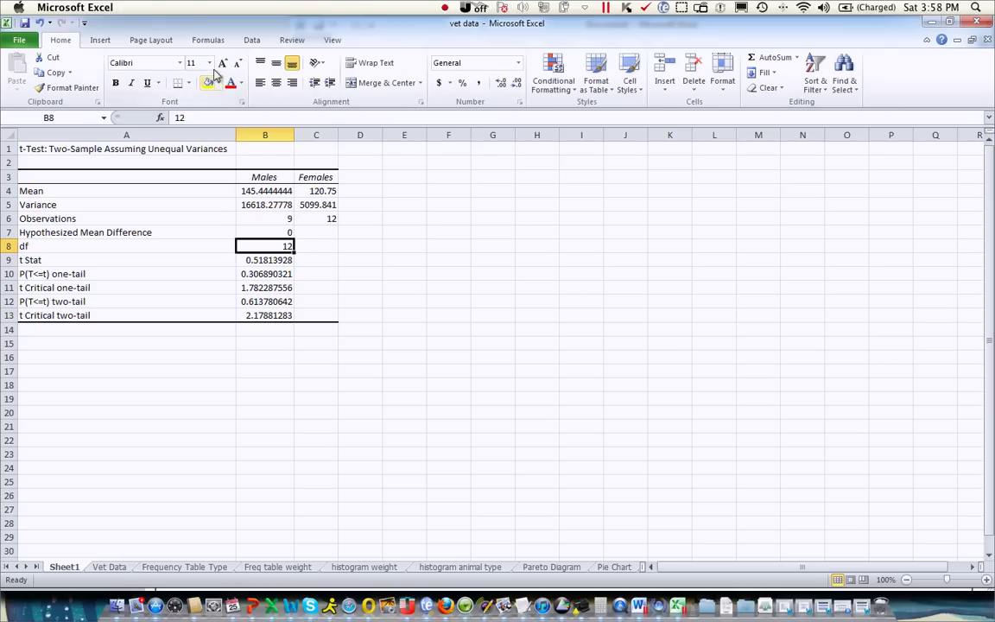
{"action": "left_click", "coordinate": [264, 259]}
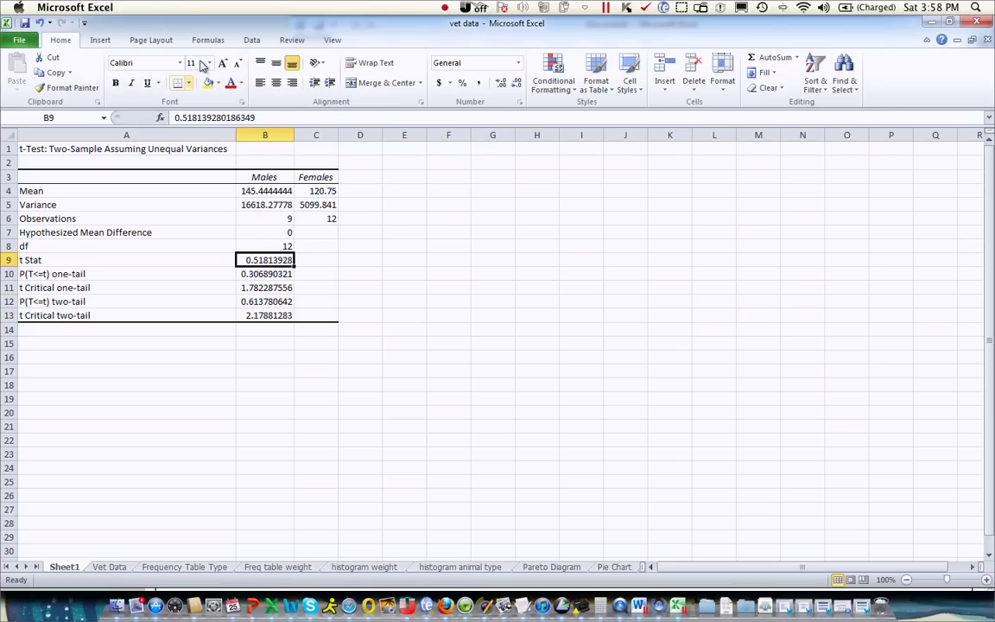
{"action": "left_click", "coordinate": [219, 83]}
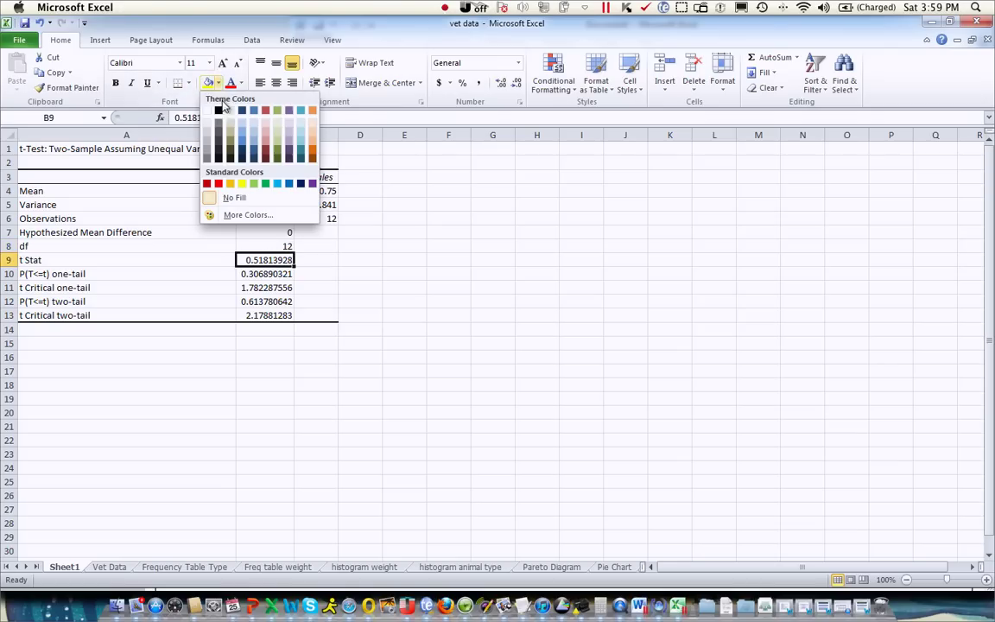
{"action": "left_click", "coordinate": [242, 183]}
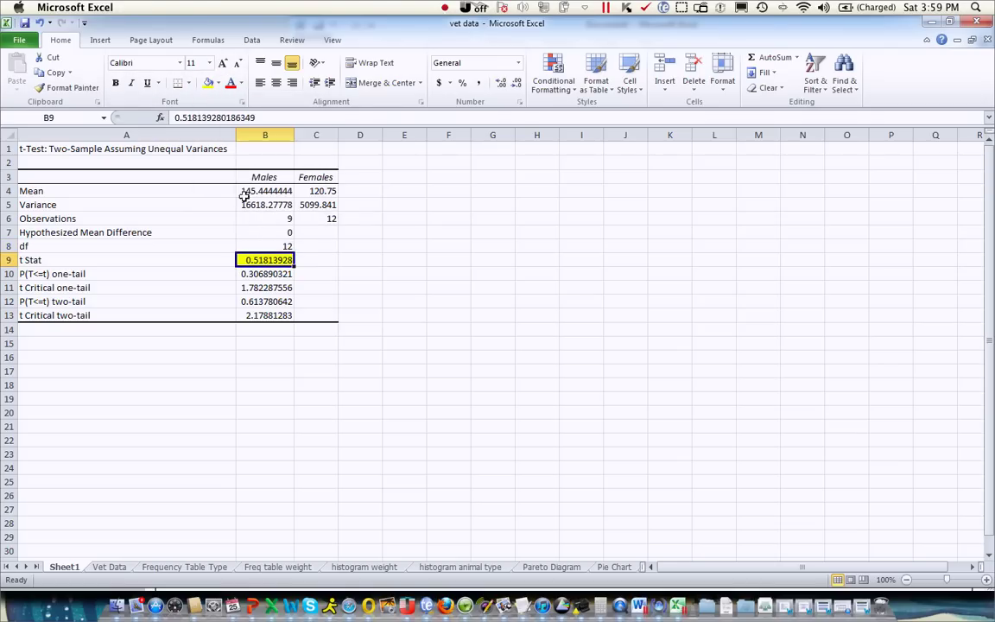
Highlight the t Critical one-tail value in B11 and the t Critical two-tail value in B13 with a yellow fill.
{"action": "left_click", "coordinate": [265, 287]}
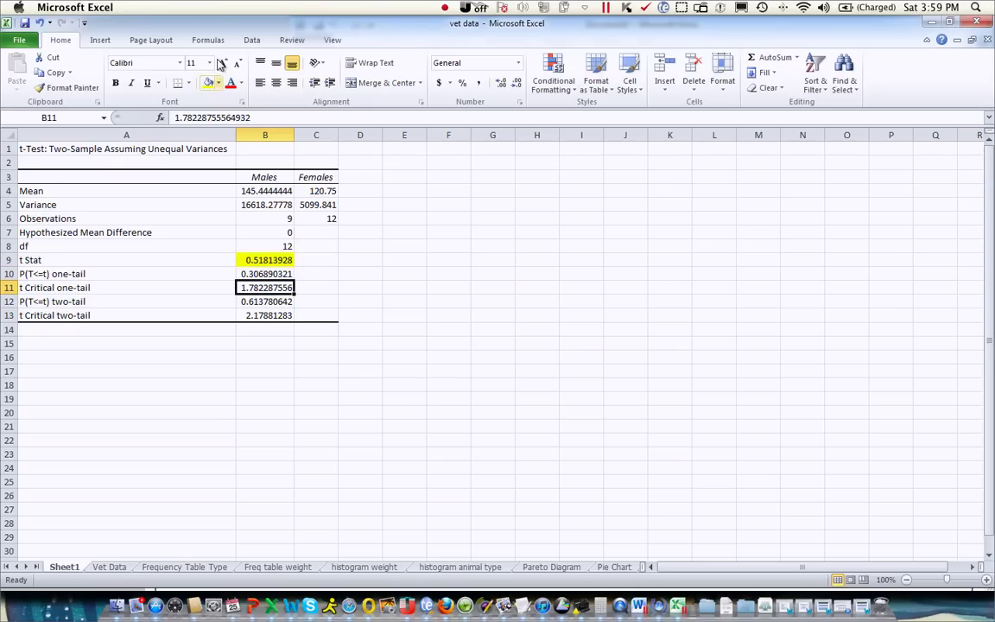
{"action": "left_click", "coordinate": [218, 83]}
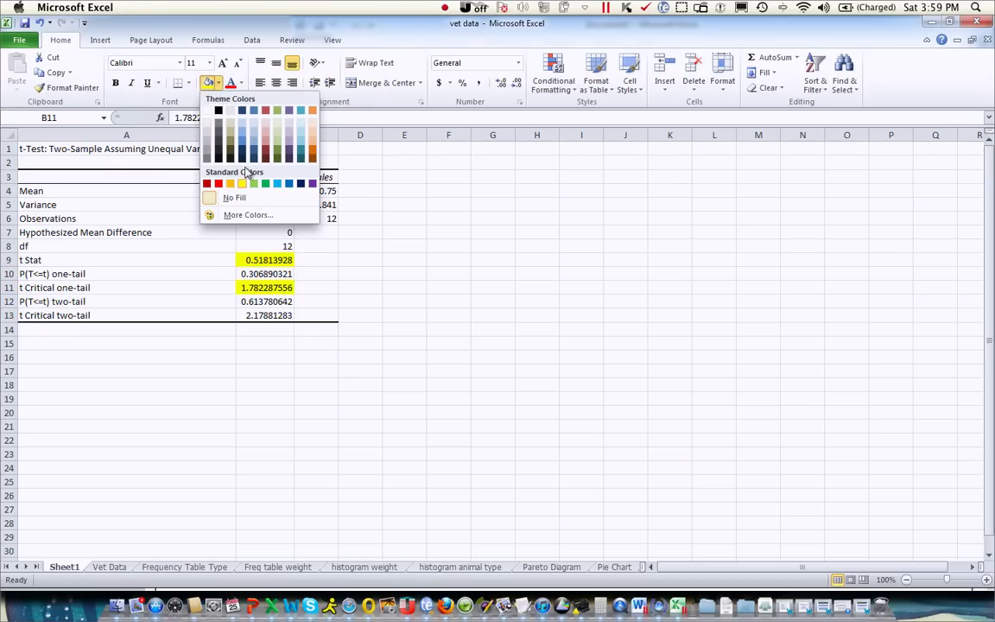
{"action": "left_click", "coordinate": [242, 183]}
{"action": "left_click", "coordinate": [268, 315]}
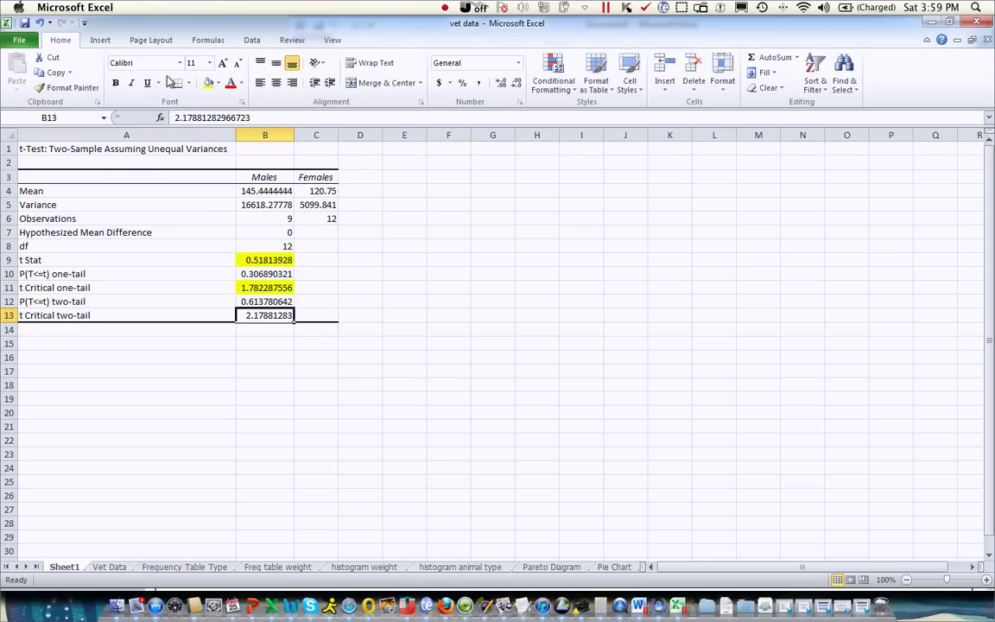
{"action": "left_click", "coordinate": [218, 83]}
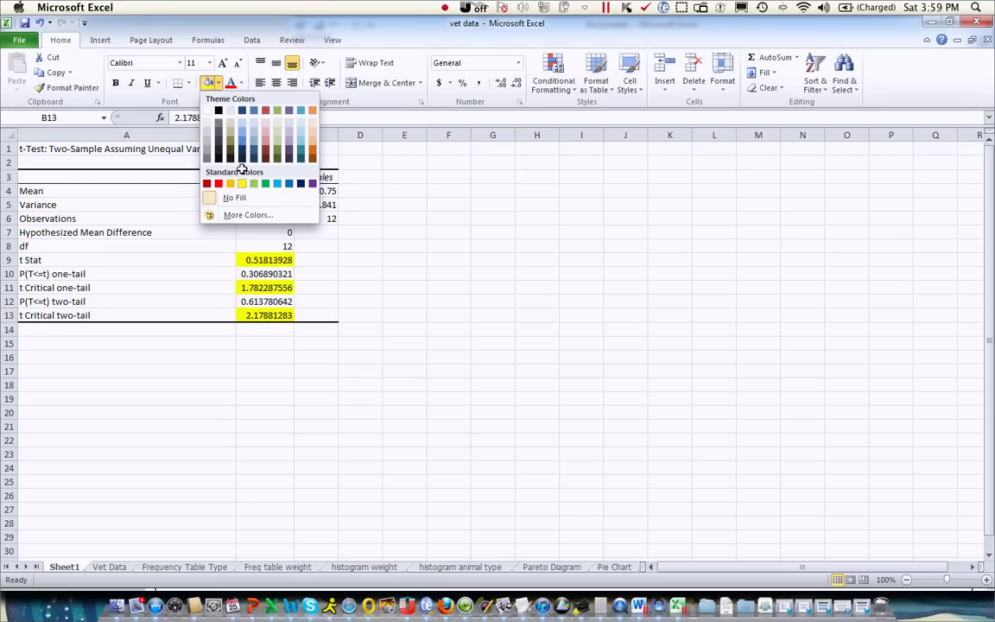
{"action": "left_click", "coordinate": [242, 183]}
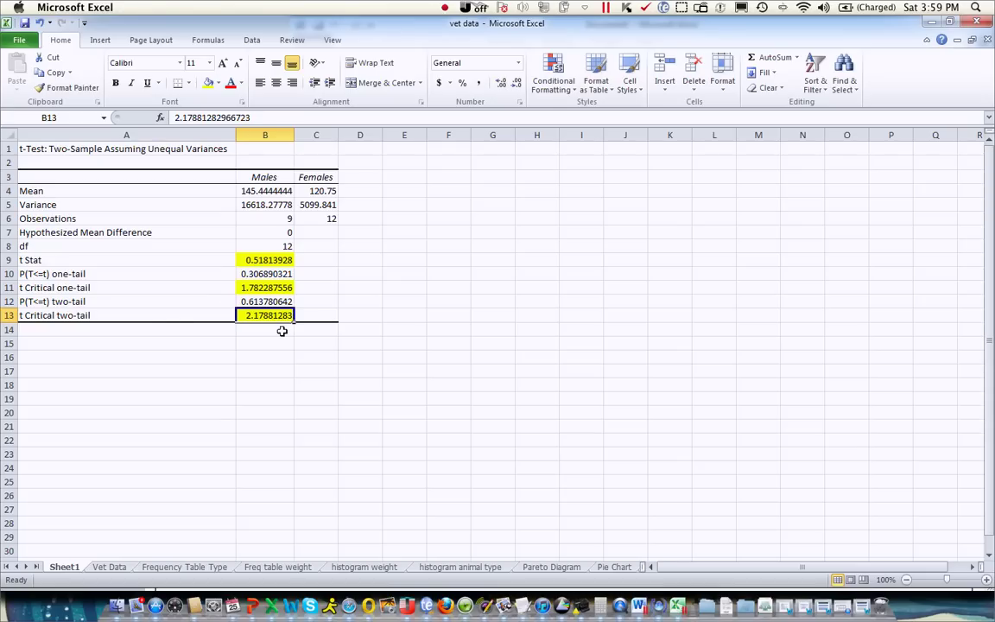
Enter the decision rule in A15: "IF the t stat is larger than the critical two tail value we reject HO".
{"action": "key", "text": "Down"}
{"action": "key", "text": "Down"}
{"action": "key", "text": "Left"}
{"action": "type", "text": "IF"}
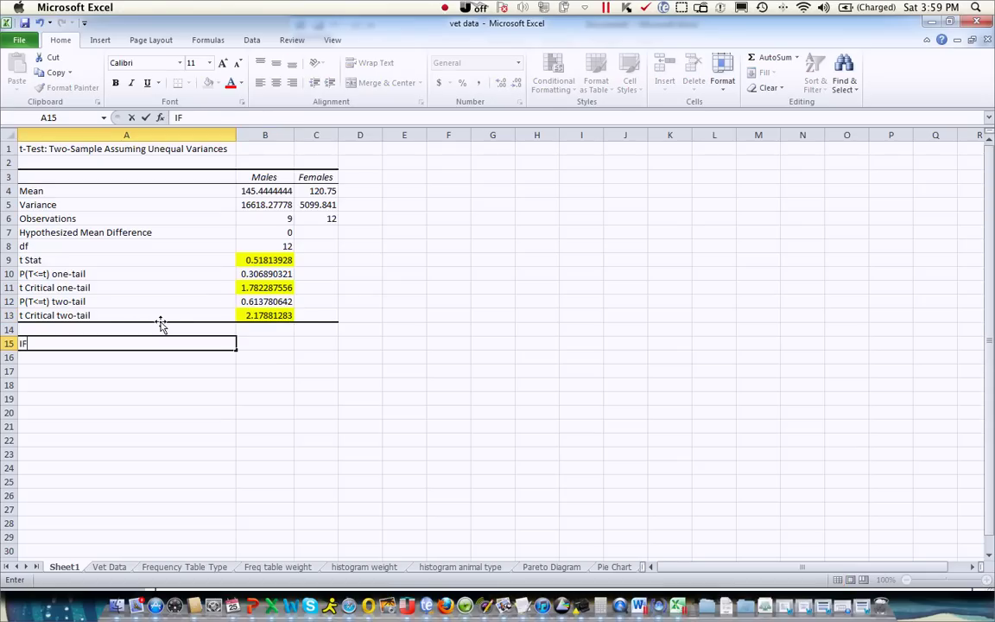
{"action": "type", "text": " the t stats is"}
{"action": "key", "text": "BackSpace"}
{"action": "key", "text": "BackSpace"}
{"action": "key", "text": "BackSpace"}
{"action": "key", "text": "BackSpace"}
{"action": "type", "text": "is larger than the criti"}
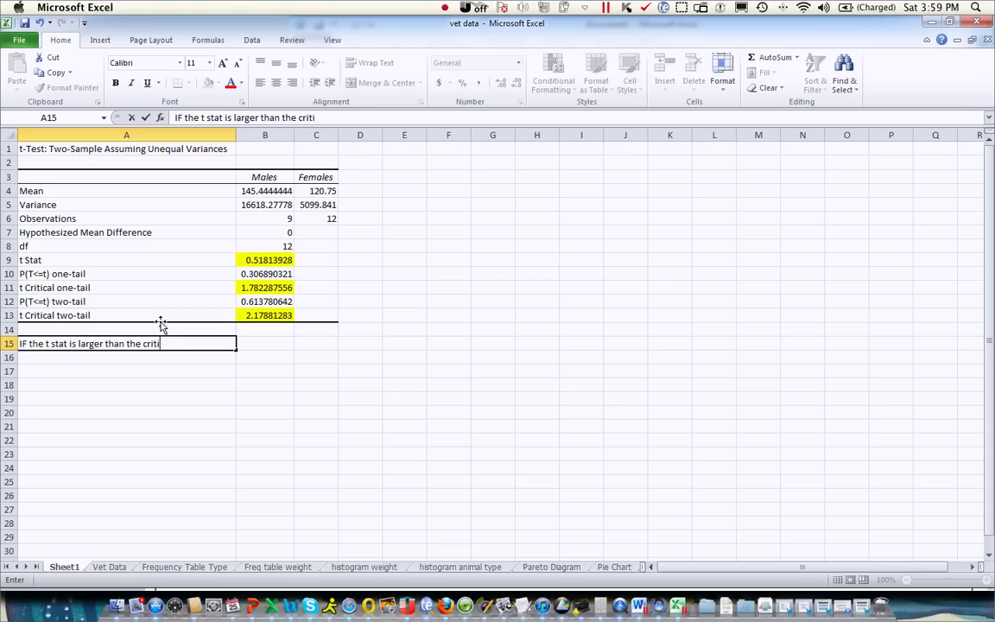
{"action": "type", "text": "cal two tail value we reject HO"}
{"action": "key", "text": "Return"}
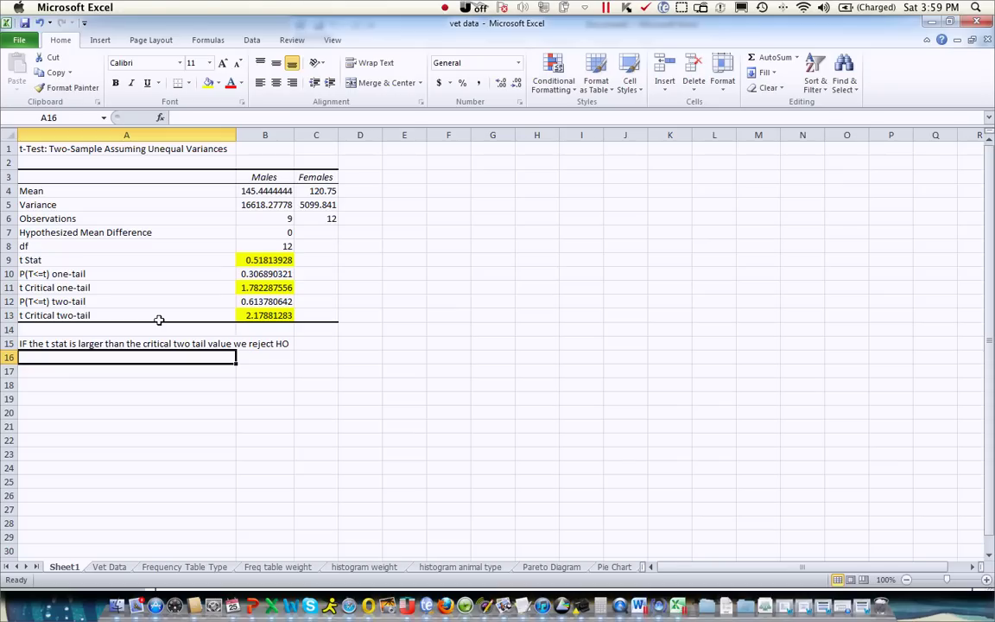
Start the conclusion in A16 with "**Since 0.52 is smaller than 2.18 I would fail to reject HO and say the data supports H".
{"action": "type", "text": "*"}
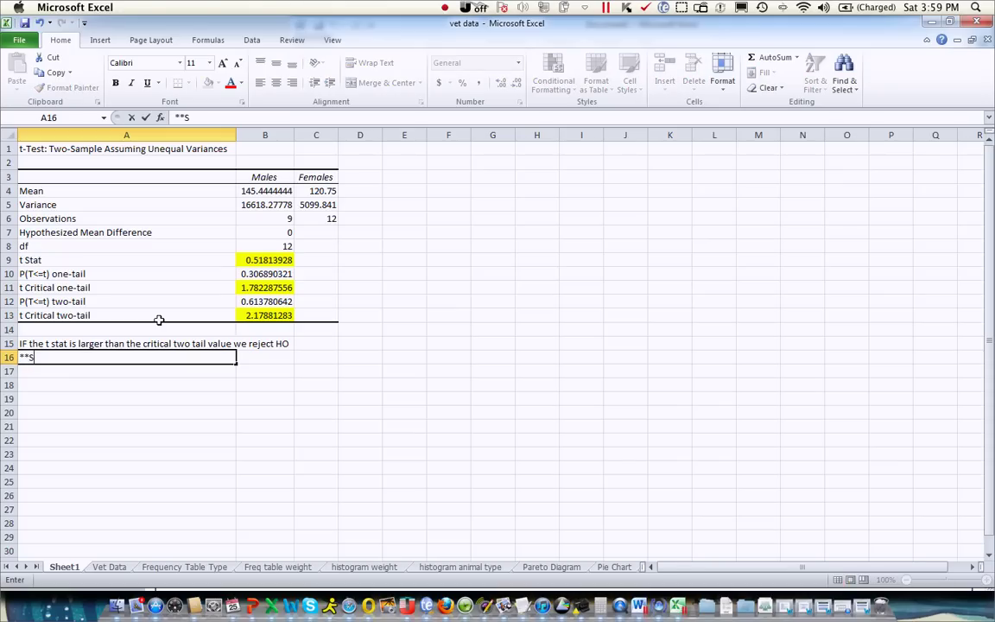
{"action": "type", "text": "*Since 0.52 is sm"}
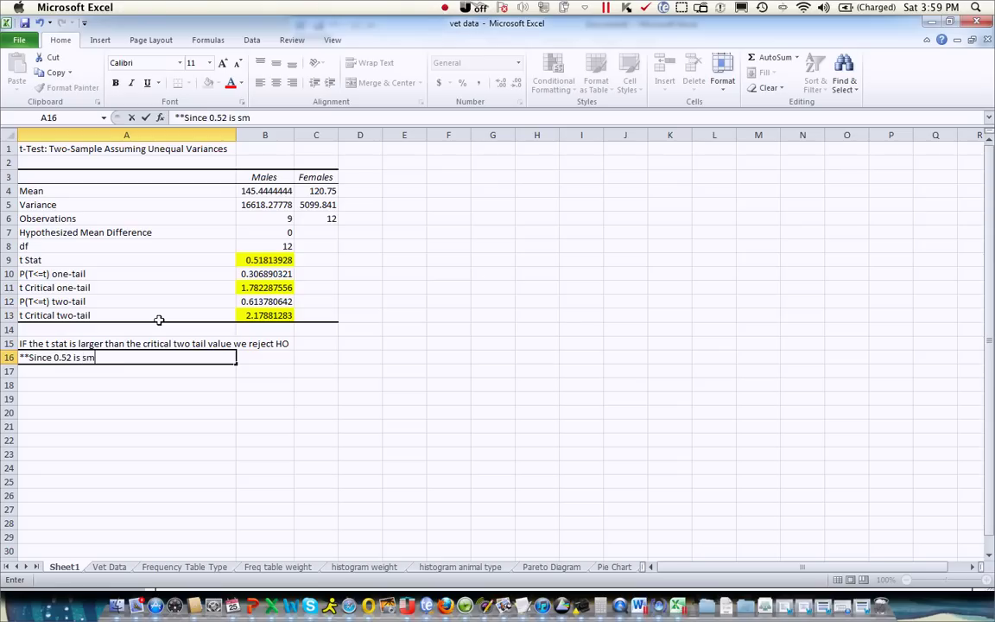
{"action": "type", "text": "aller than 2.18 I would falu"}
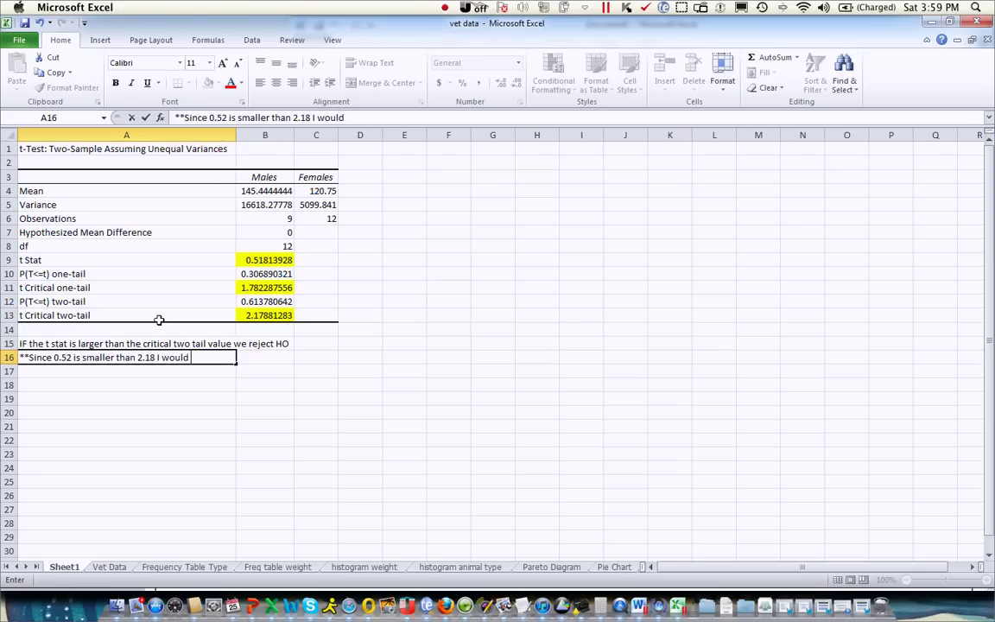
{"action": "key", "text": "BackSpace"}
{"action": "type", "text": "il to rje"}
{"action": "key", "text": "BackSpace"}
{"action": "key", "text": "BackSpace"}
{"action": "type", "text": "ej"}
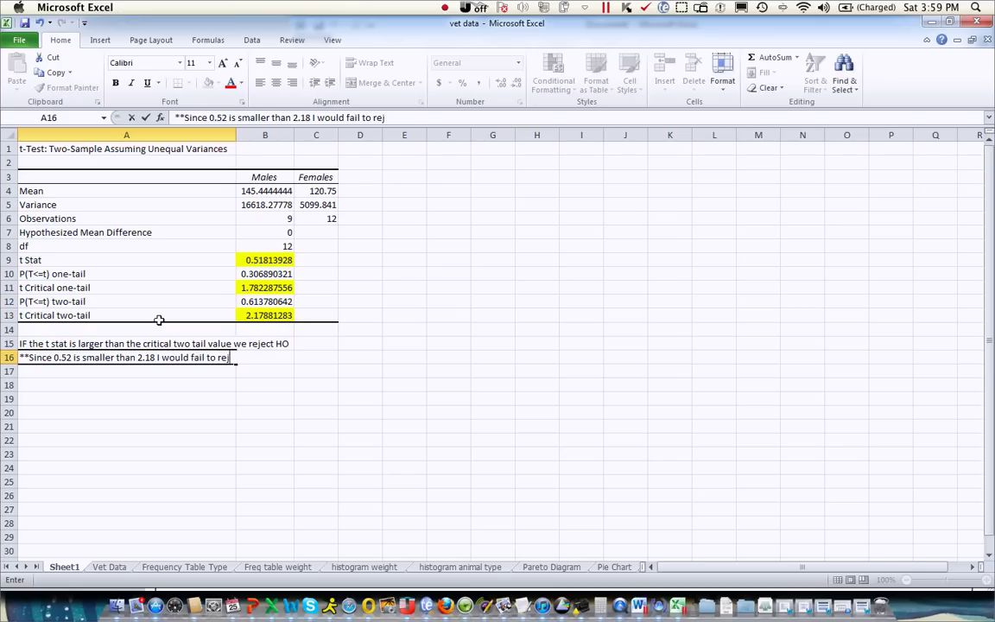
{"action": "type", "text": "ect HO and say the data supports H"}
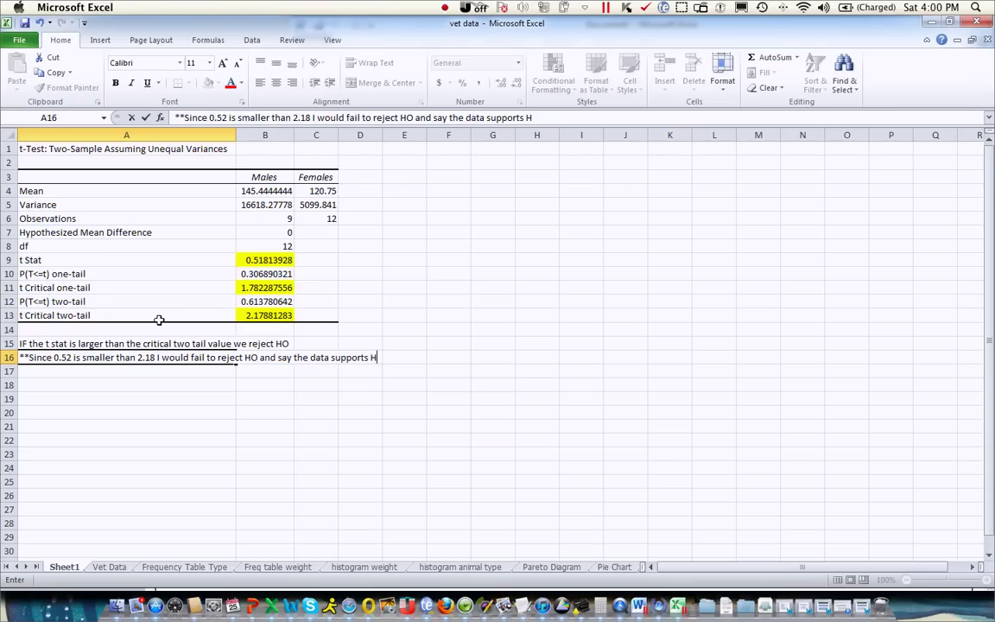
Complete the A16 conclusion with "o, the costs for males and females can be considered equal**" and enter it.
{"action": "type", "text": "o, the costs for "}
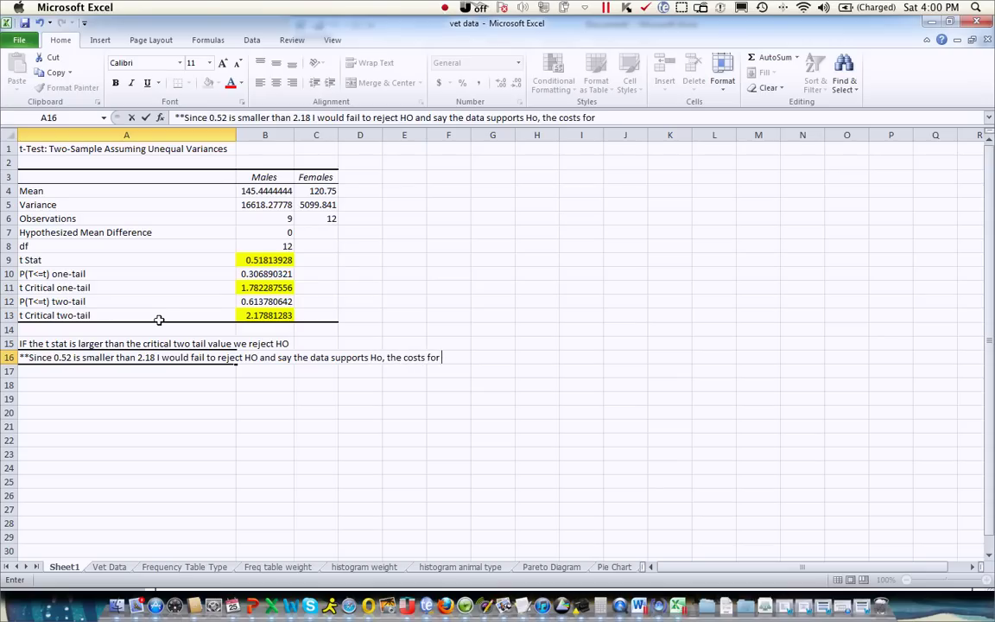
{"action": "type", "text": "males and females can "}
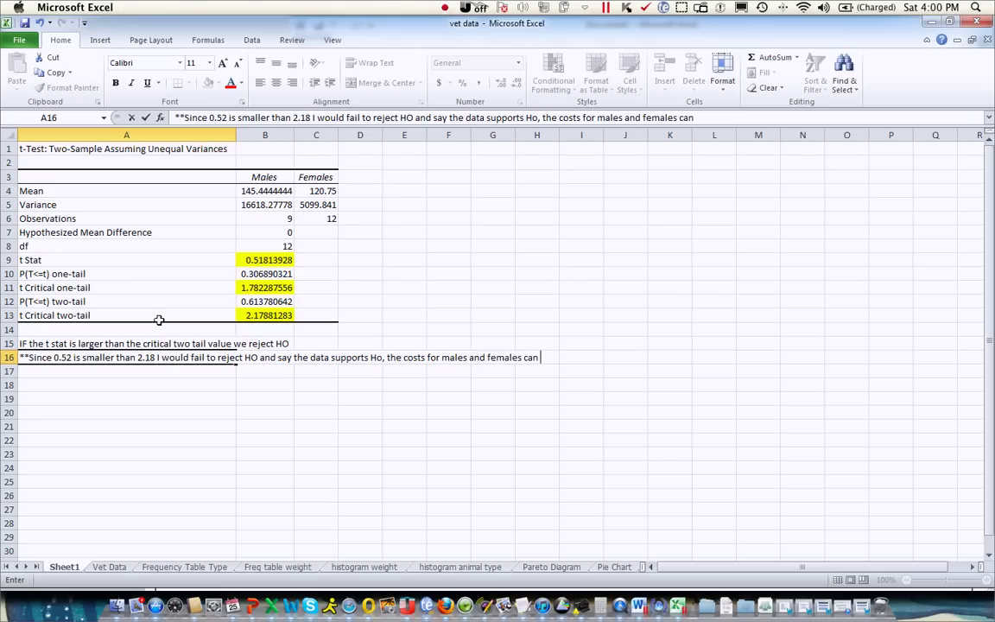
{"action": "type", "text": "be considered equal"}
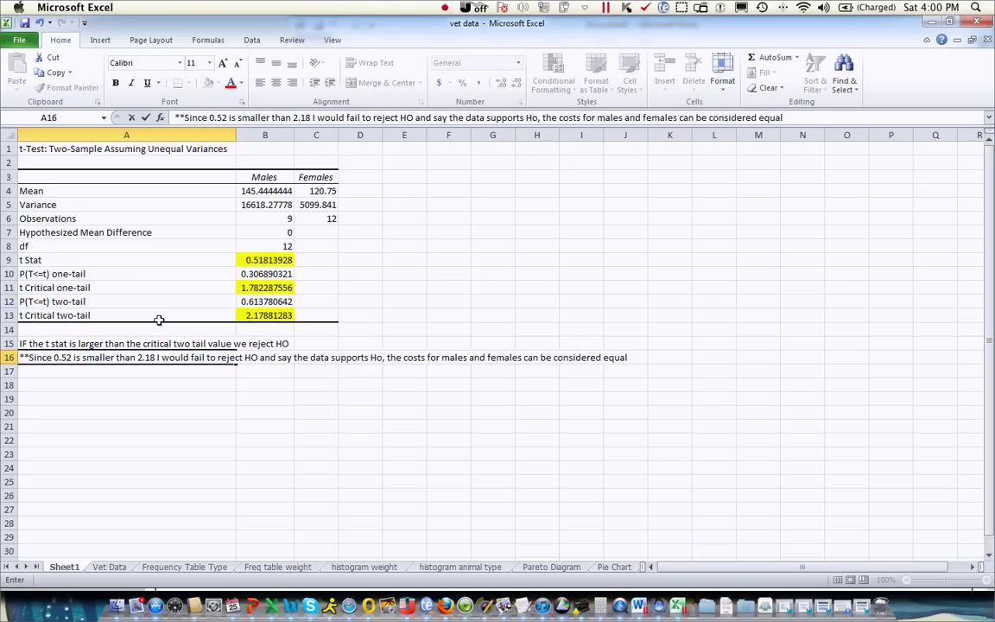
{"action": "type", "text": "**"}
{"action": "key", "text": "Return"}
{"action": "key", "text": "Return"}
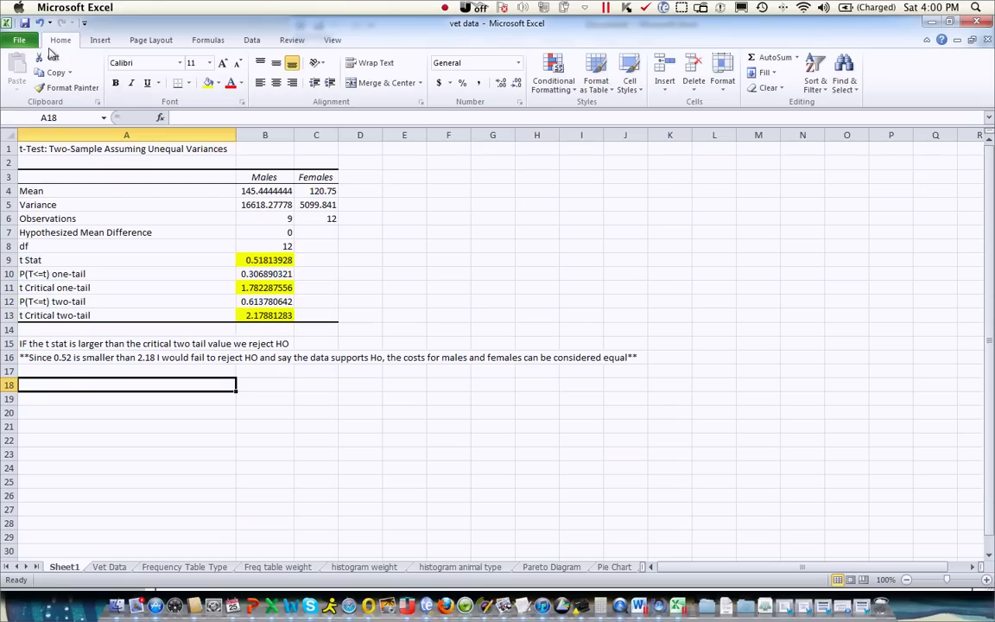
Fill cell A18 and the one-tail and two-tail p-values in B10 and B12 with light green.
{"action": "left_click", "coordinate": [217, 82]}
{"action": "left_click", "coordinate": [253, 183]}
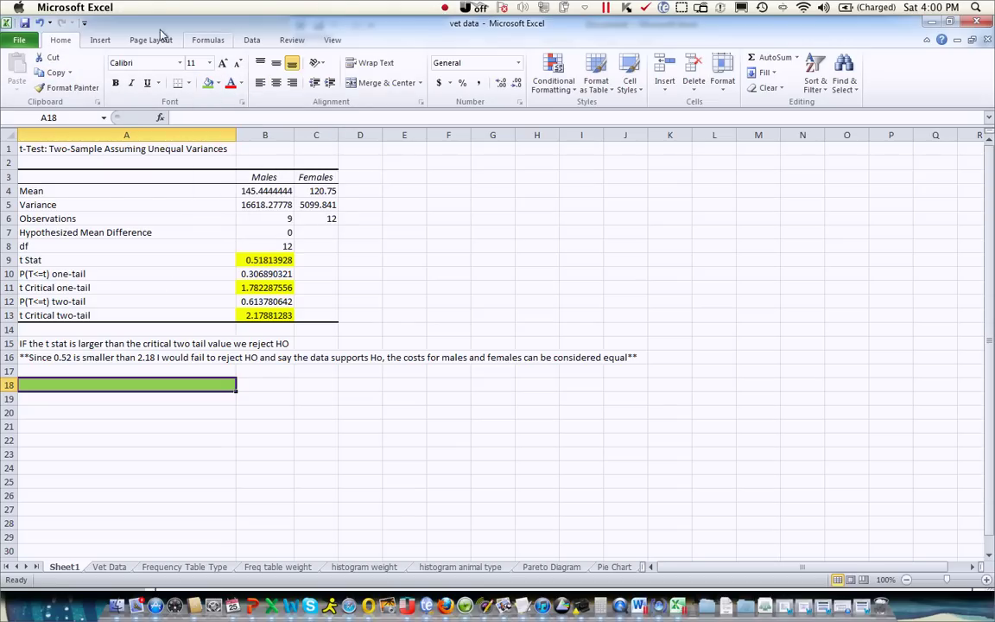
{"action": "left_click", "coordinate": [259, 273]}
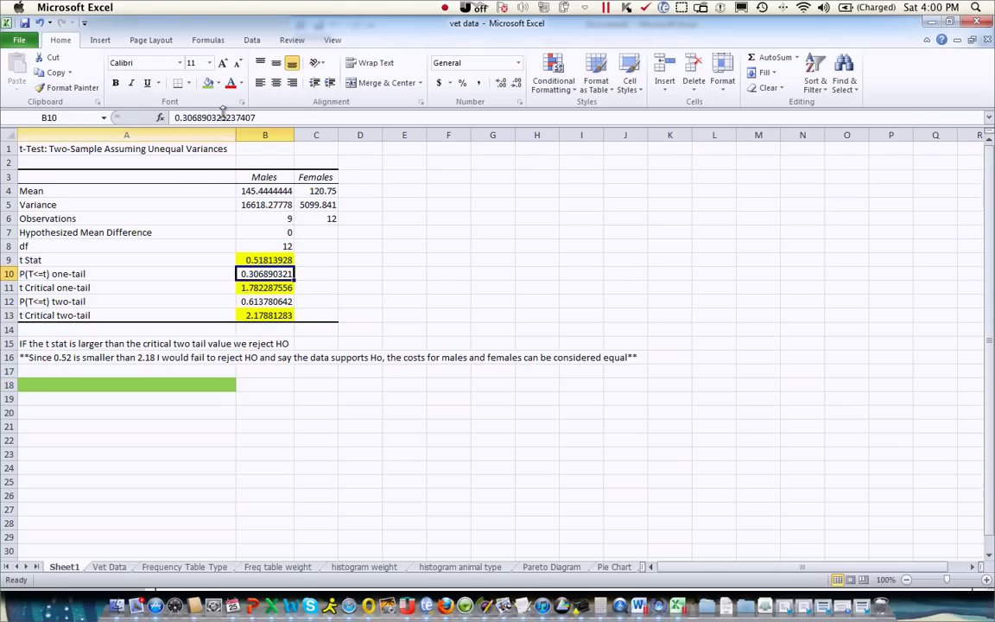
{"action": "left_click", "coordinate": [218, 82]}
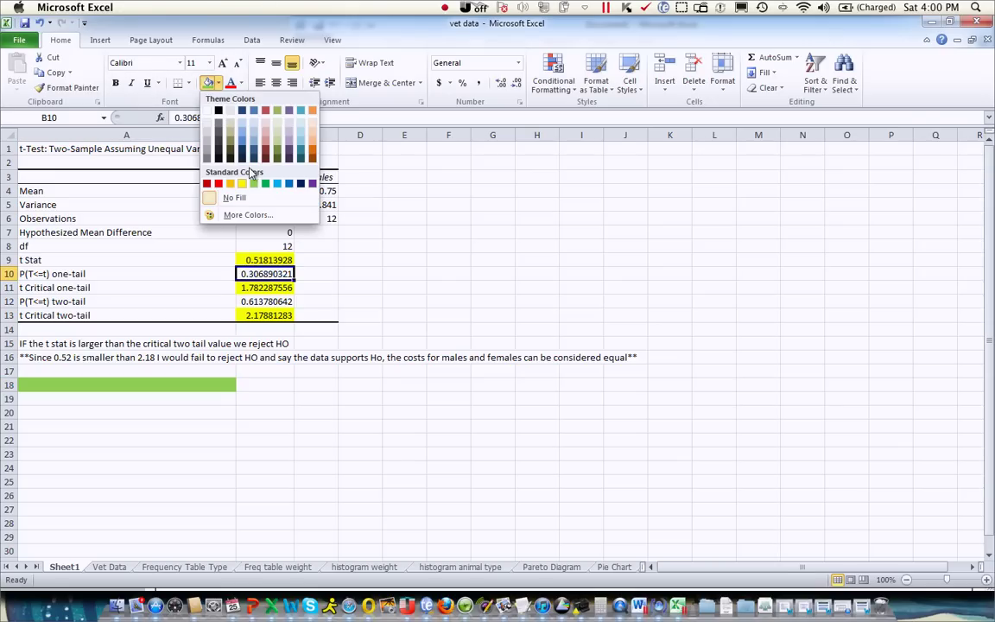
{"action": "left_click", "coordinate": [270, 298]}
{"action": "left_click", "coordinate": [268, 301]}
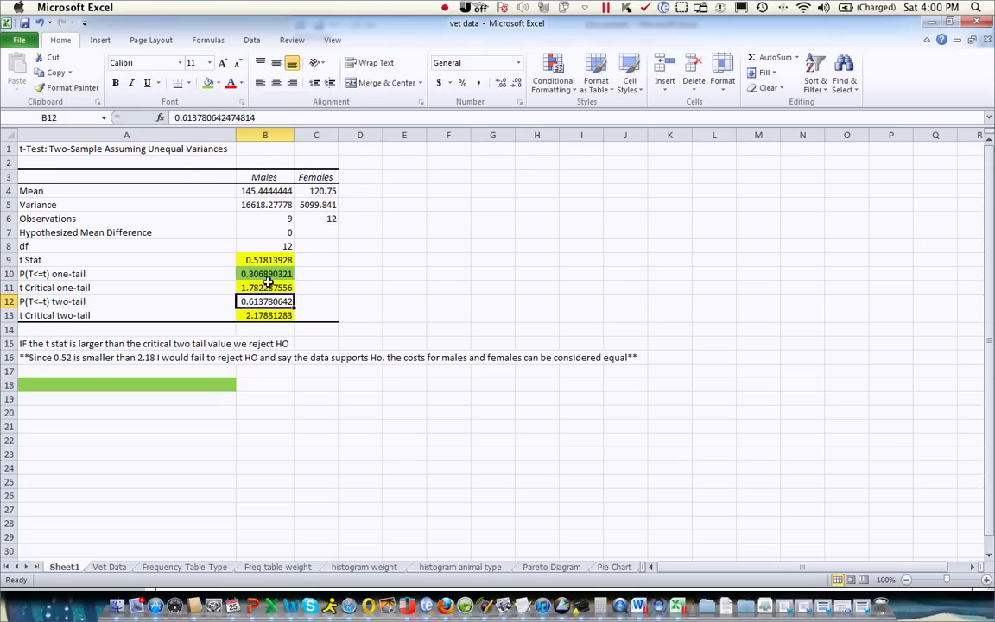
{"action": "left_click", "coordinate": [217, 82]}
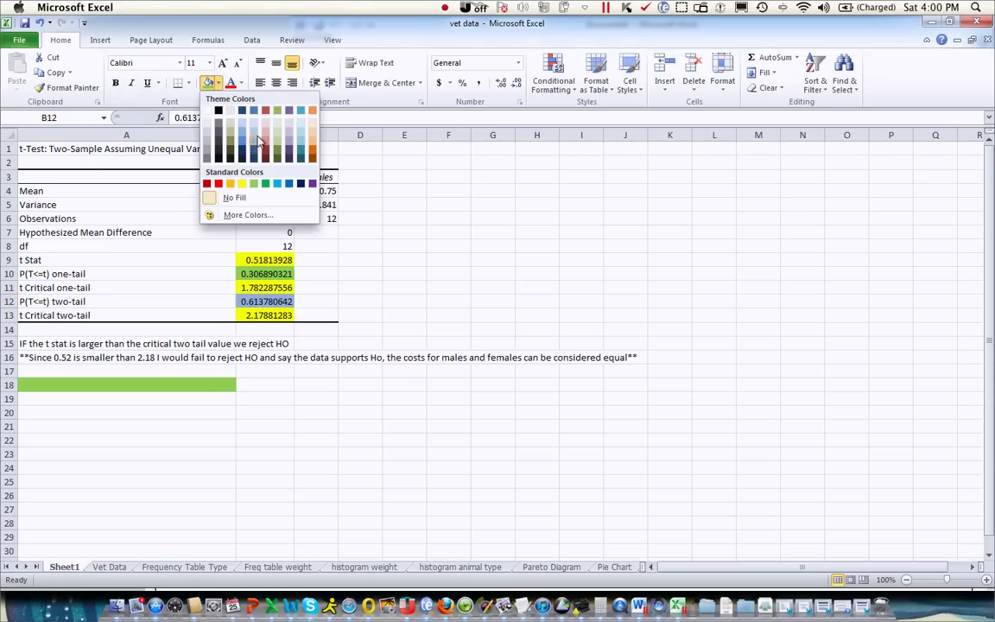
{"action": "left_click", "coordinate": [254, 183]}
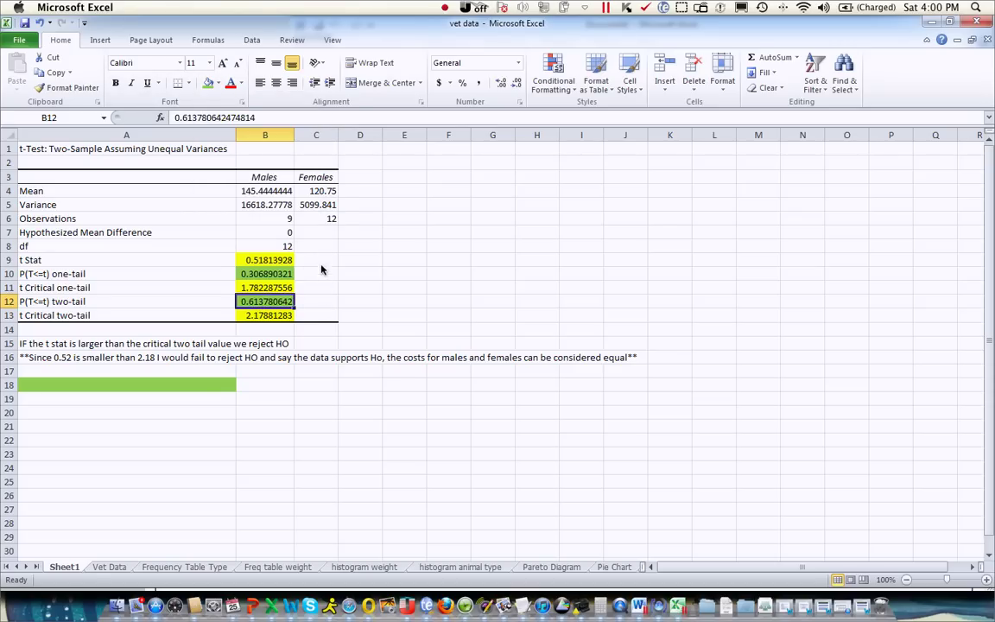
Enter the alpha value 0.05 beside the one-tail and two-tail p-values, in C10 and C12.
{"action": "left_click", "coordinate": [321, 272]}
{"action": "type", "text": "0.05"}
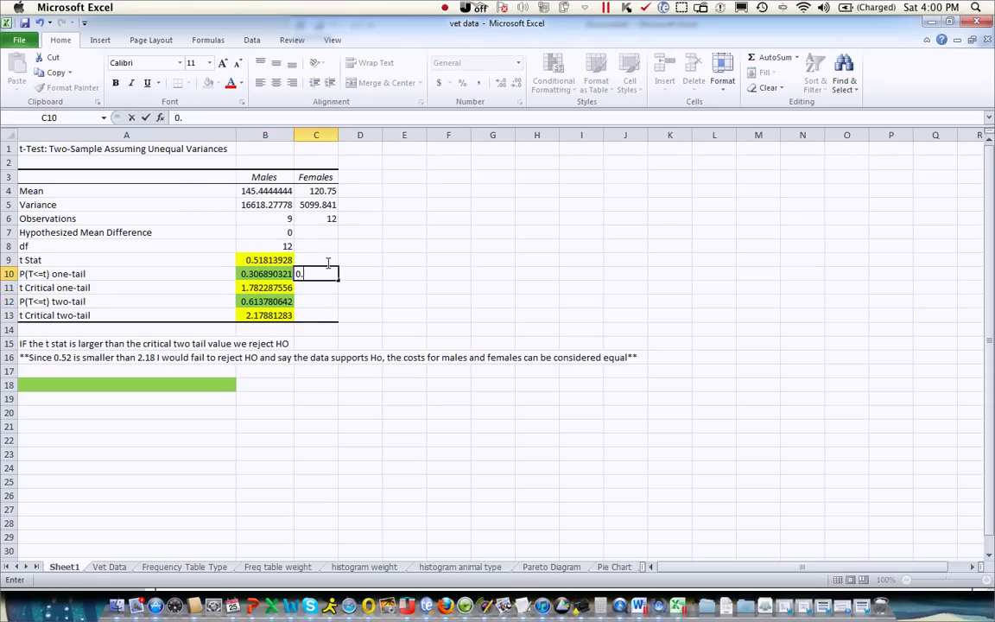
{"action": "key", "text": "Return"}
{"action": "key", "text": "Return"}
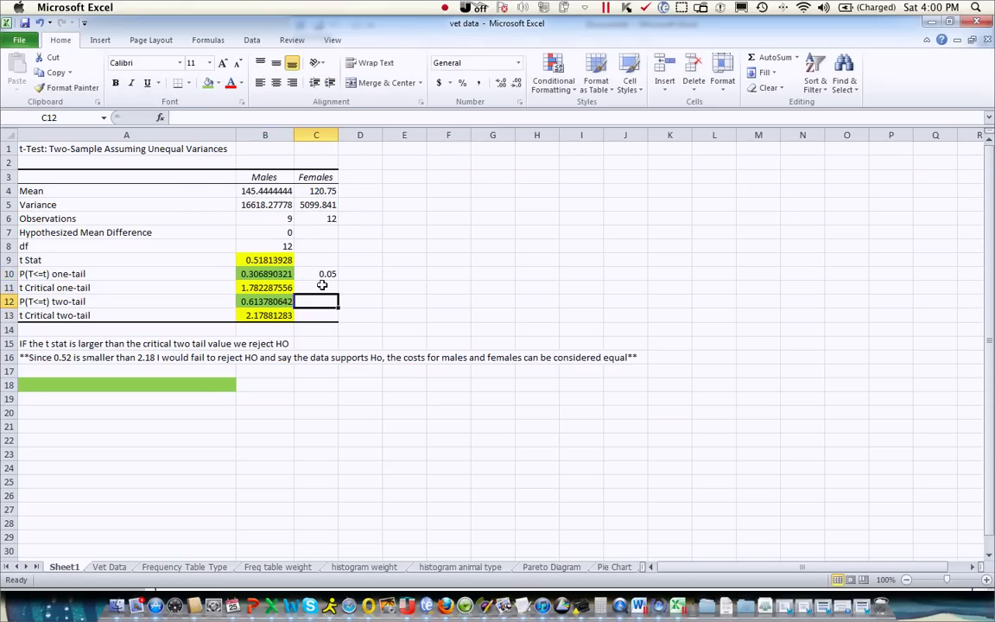
{"action": "type", "text": "0.05"}
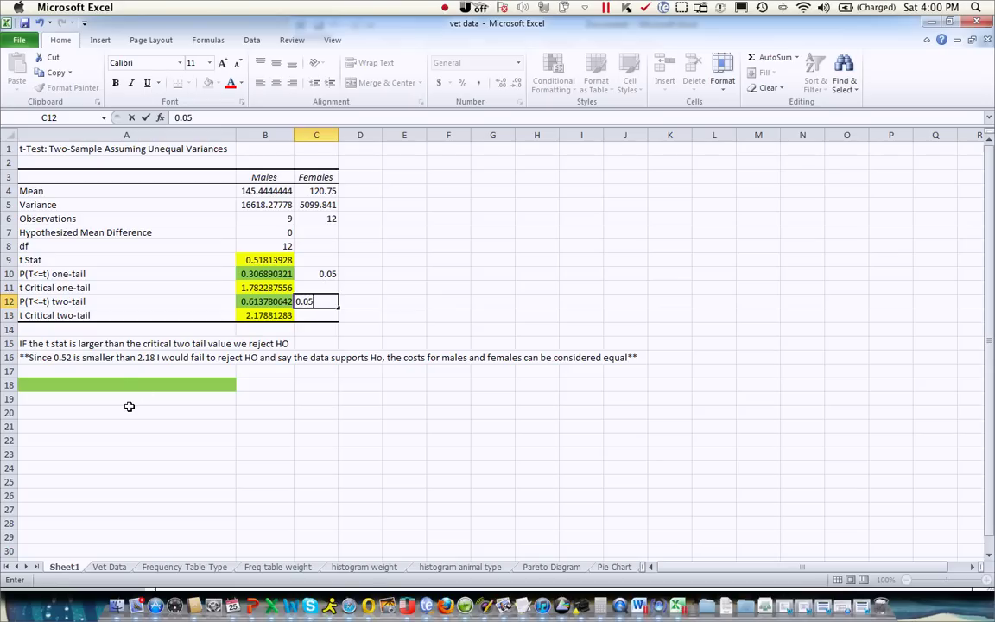
Enter the p-value rule in A19: "If the p value is smaller than alpha we reject Ho and conclude H1".
{"action": "left_click", "coordinate": [129, 400]}
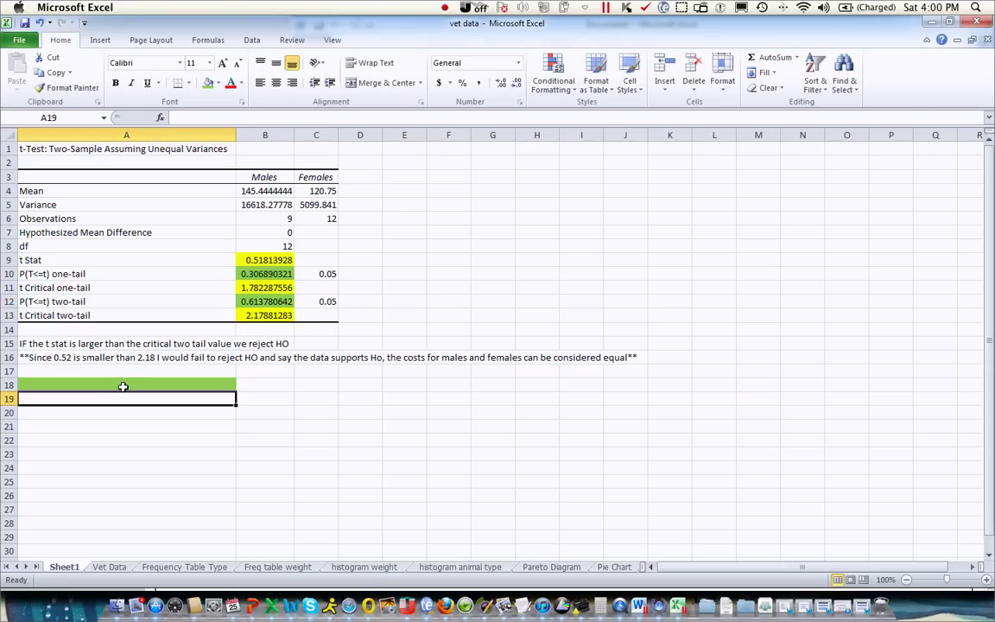
{"action": "type", "text": "If the p value is s"}
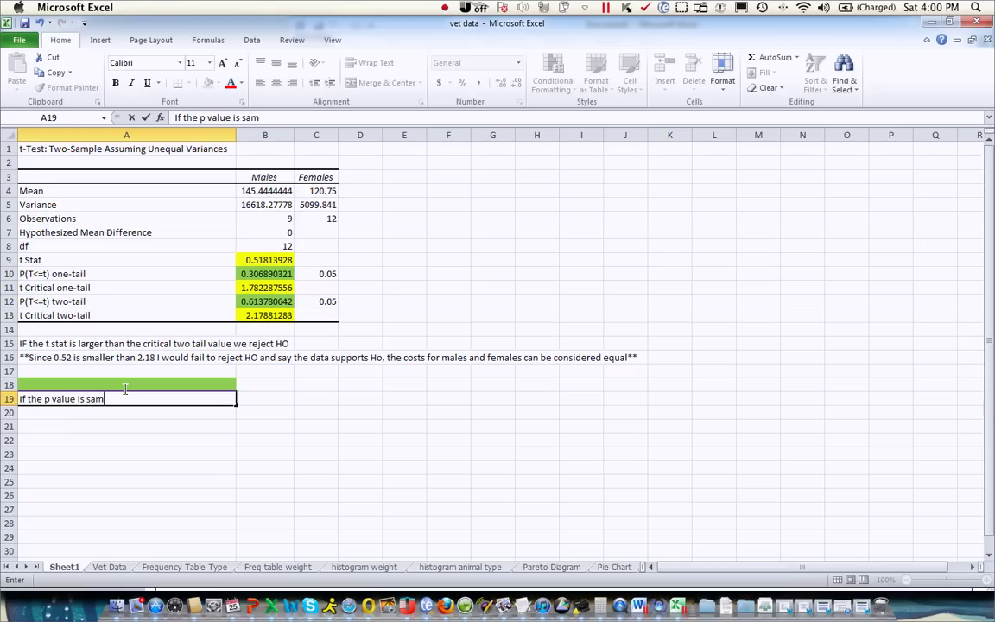
{"action": "type", "text": "maller than alpha we reject Ho and conclude H1"}
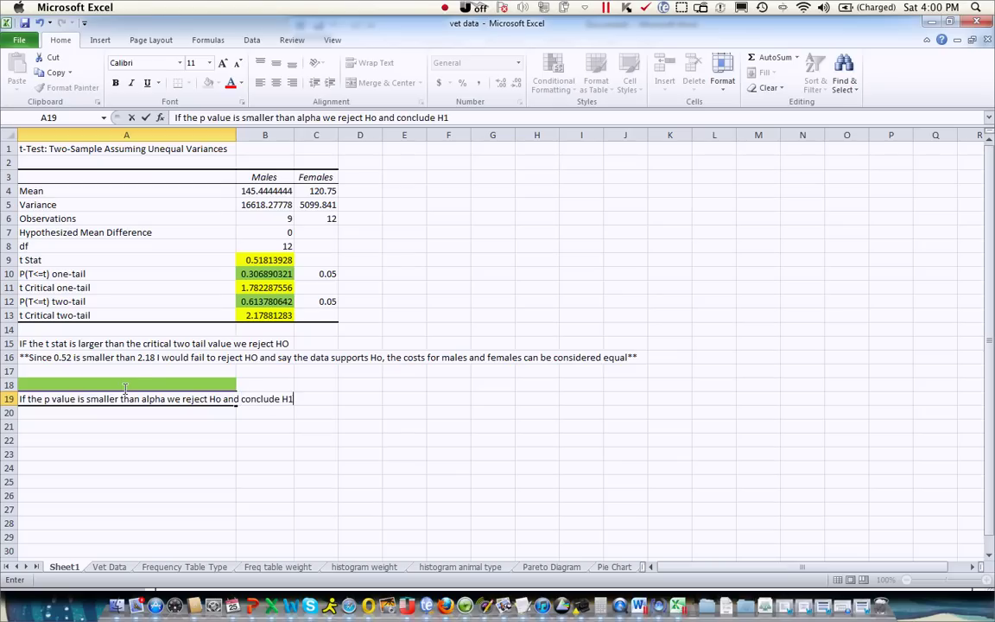
{"action": "key", "text": "Return"}
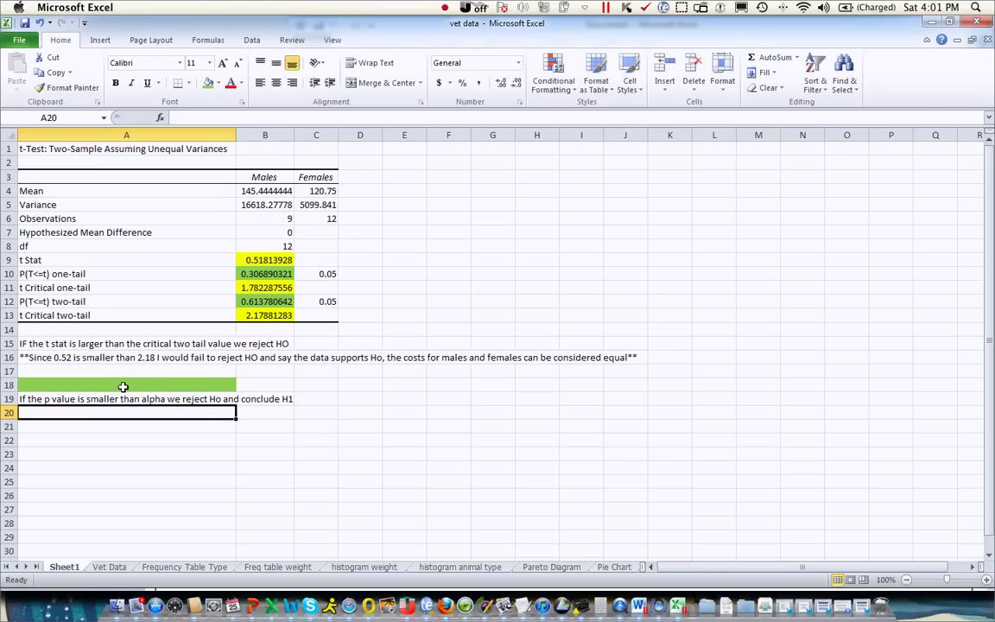
Write the p-value conclusion in A20: "** Since the p value 0.614 is larger than alpha 0.05 we fail to rejejct Ho******".
{"action": "type", "text": "** Since the p value 0.61"}
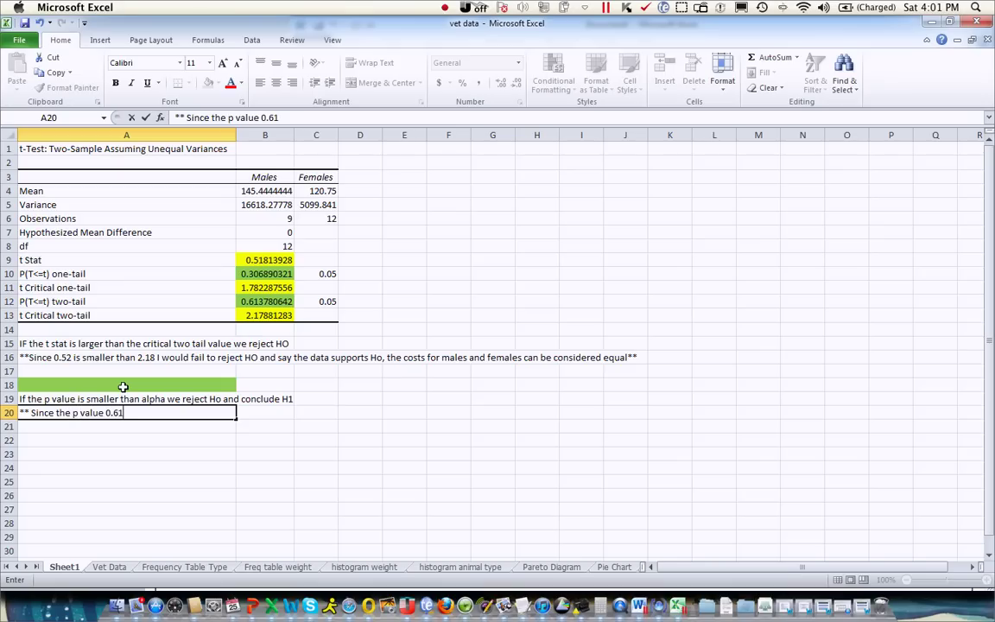
{"action": "type", "text": "4 is larger than alpha 0.0"}
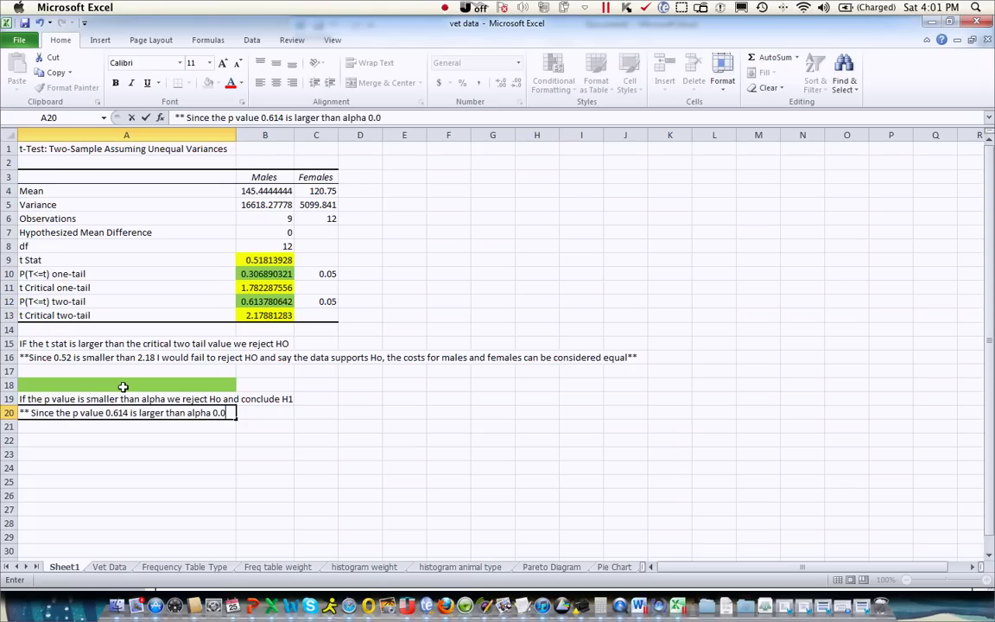
{"action": "type", "text": "5 we fail to rejejct Ho******"}
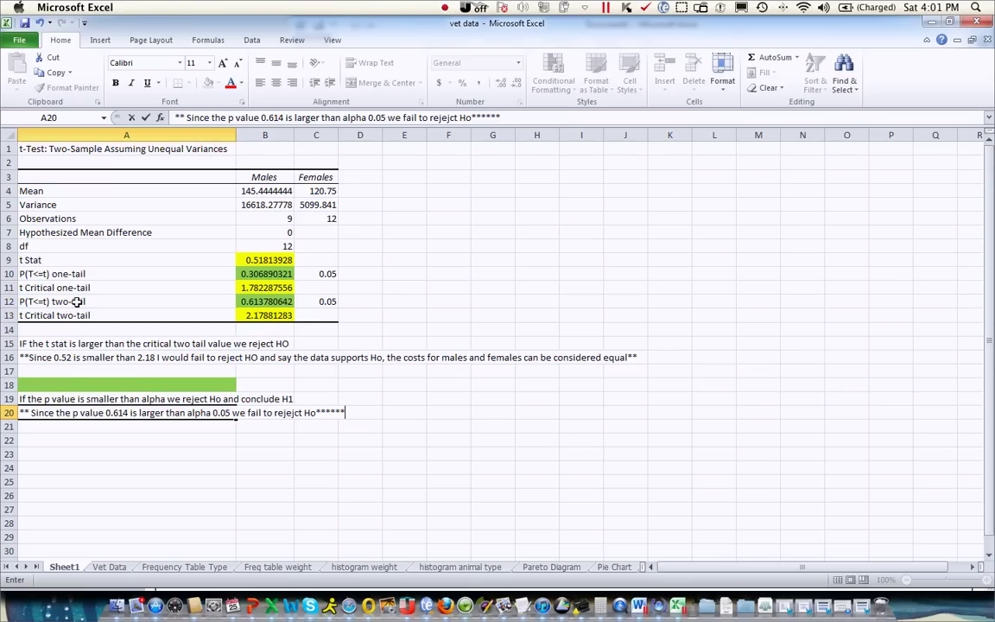
Copy the t-test results table in A3:C13.
{"action": "left_click_drag", "start_coordinate": [324, 314], "coordinate": [89, 155]}
{"action": "key", "text": "ctrl+c"}
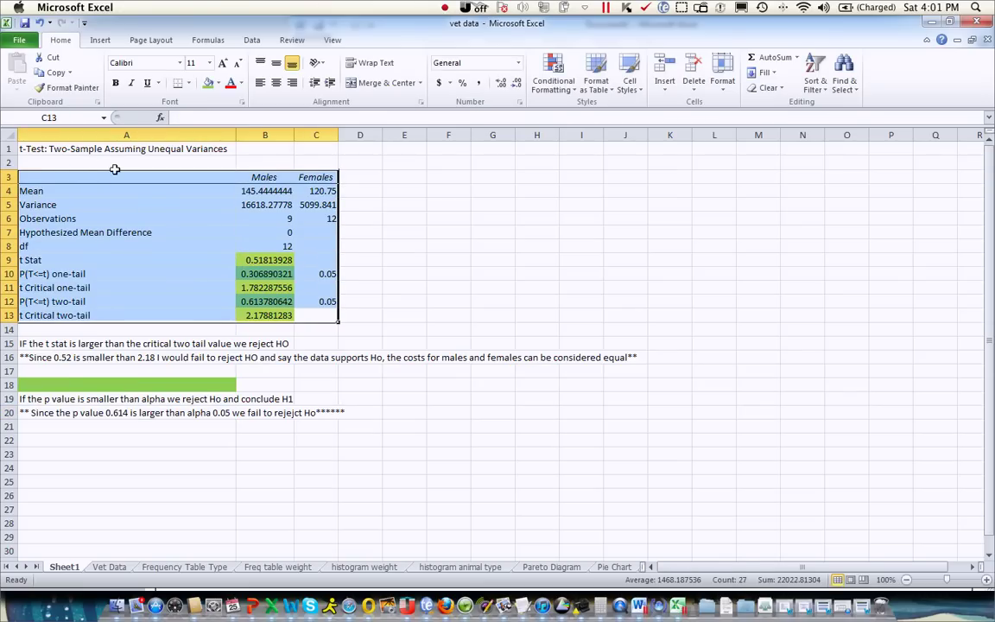
{"action": "right_click", "coordinate": [114, 183]}
{"action": "left_click", "coordinate": [166, 212]}
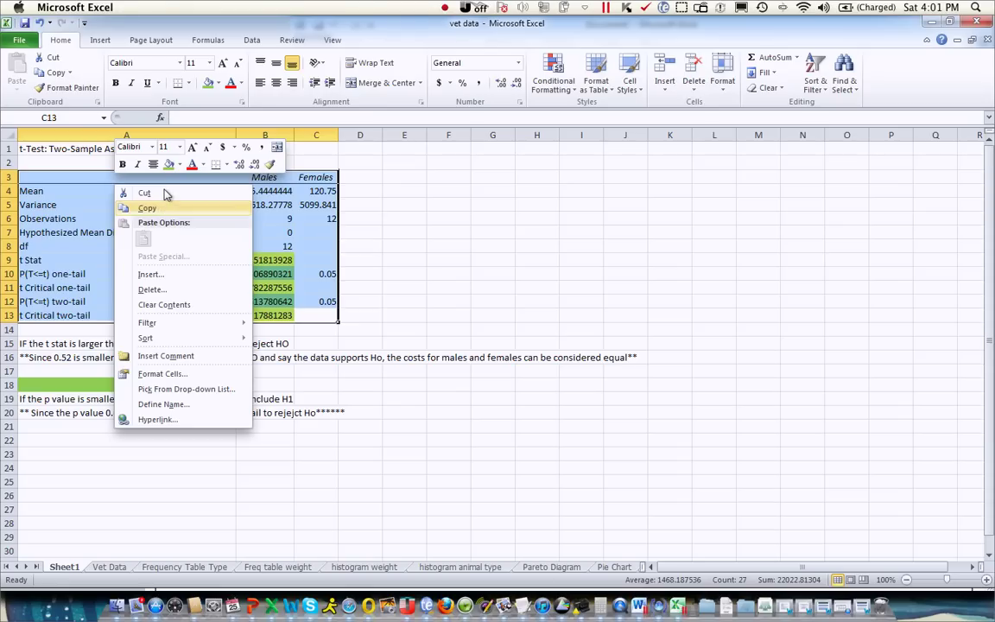
Switch to the Word document with the hypotheses and paste the t-test results table below the α=0.05 line, keeping its source formatting.
{"action": "left_click", "coordinate": [640, 607]}
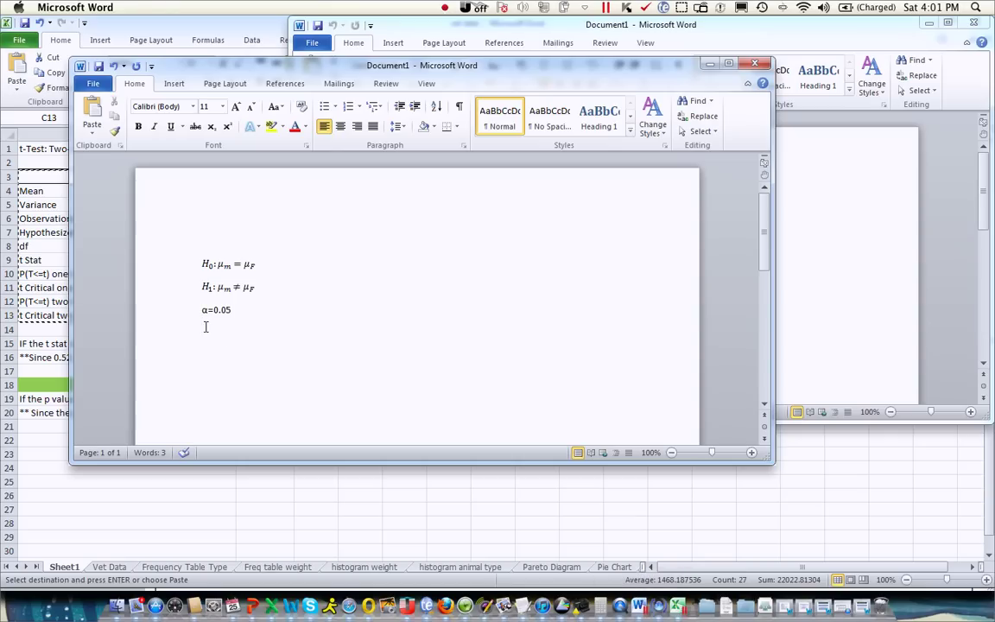
{"action": "left_click_drag", "start_coordinate": [205, 326], "coordinate": [205, 339]}
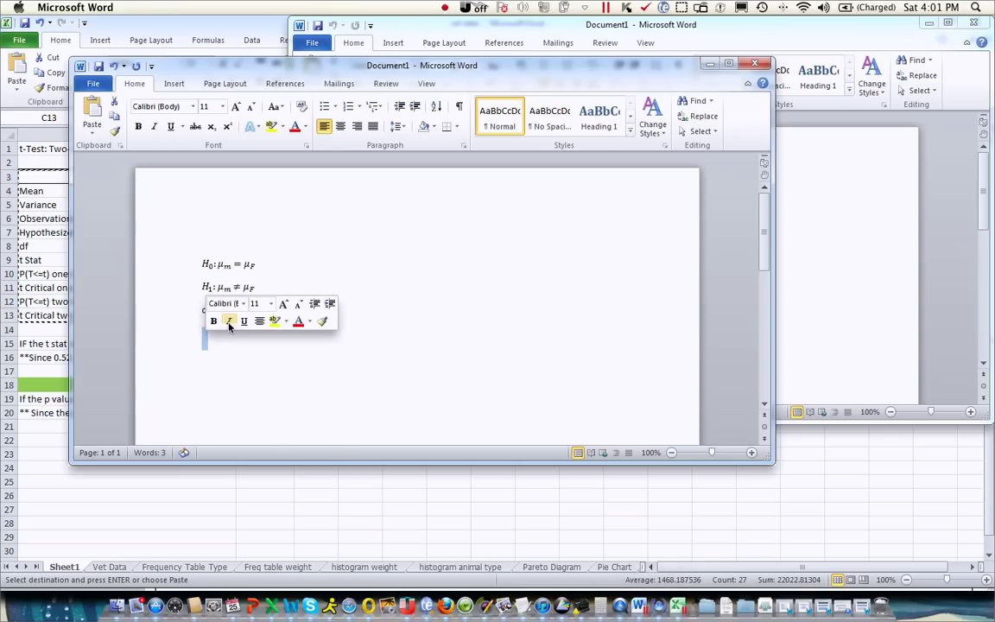
{"action": "right_click", "coordinate": [206, 338]}
{"action": "left_click", "coordinate": [236, 404]}
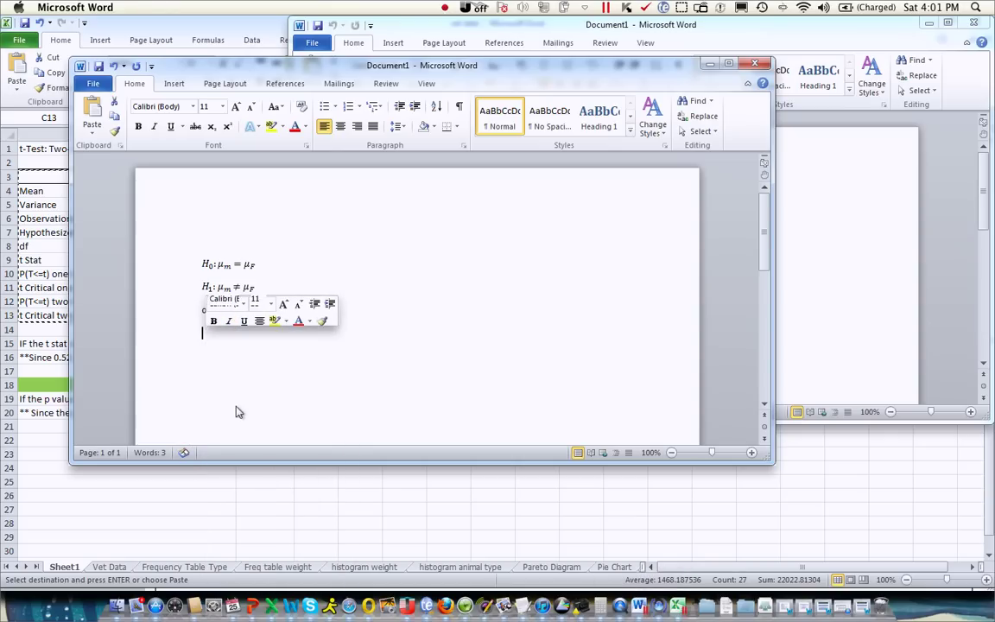
{"action": "right_click", "coordinate": [207, 337]}
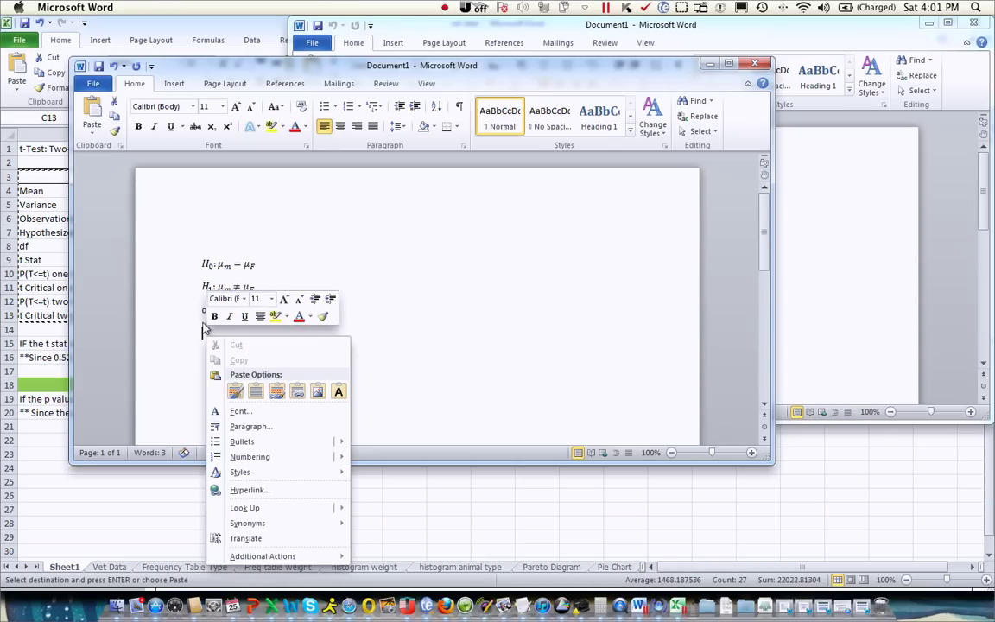
{"action": "left_click", "coordinate": [236, 392]}
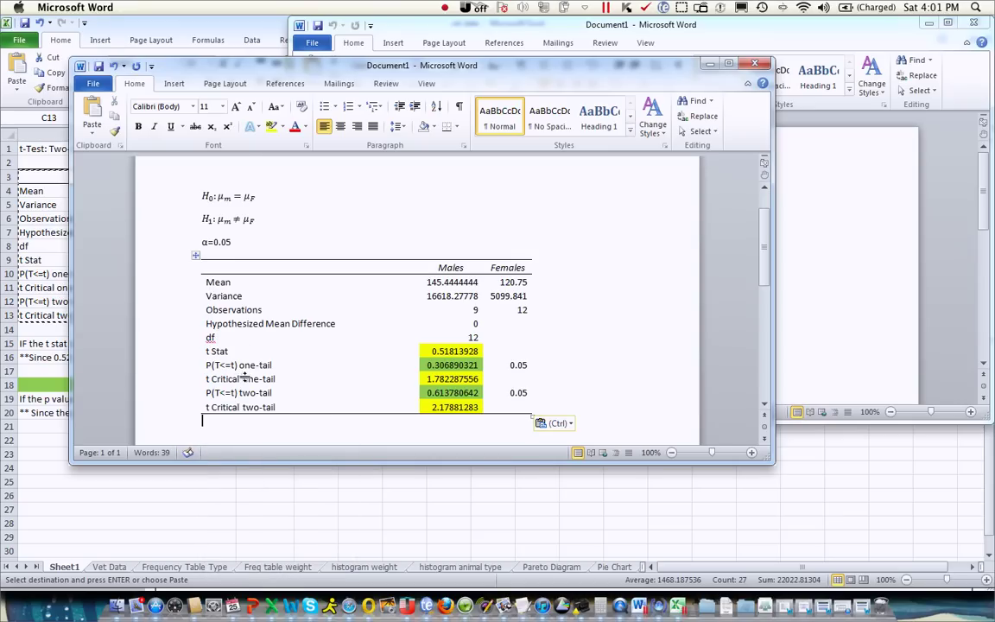
{"action": "scroll", "coordinate": [249, 377], "scroll_direction": "down", "scroll_amount": 2}
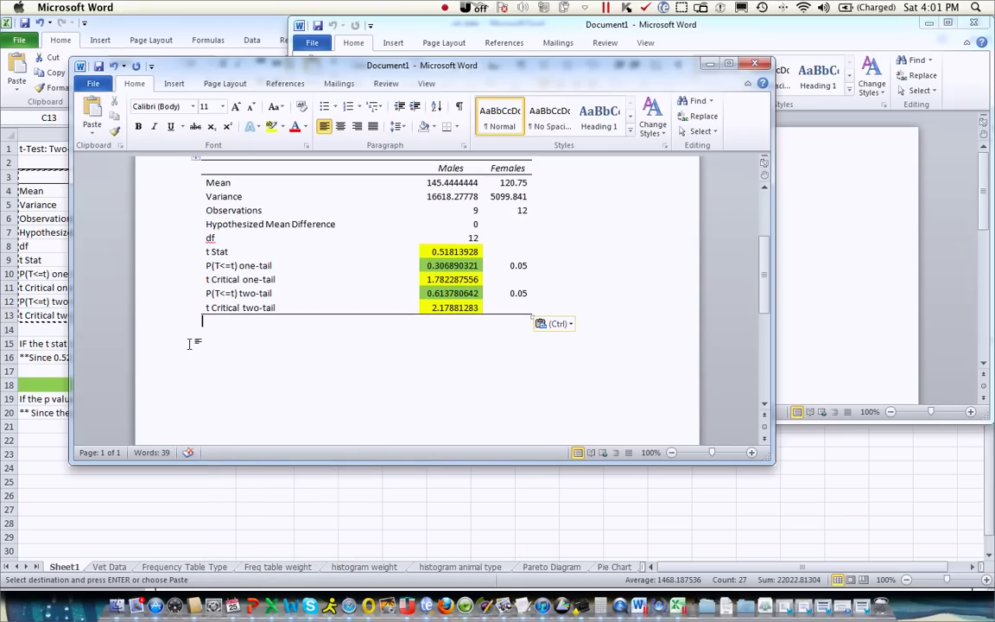
Return to the Excel workbook and copy the t-stat conclusion in cell A16.
{"action": "left_click", "coordinate": [57, 390]}
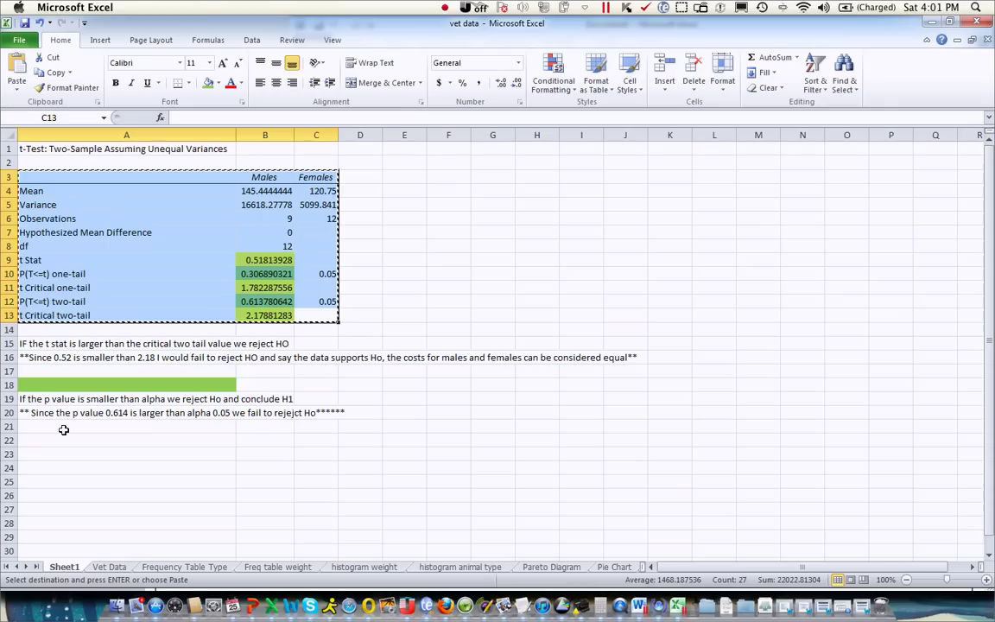
{"action": "left_click", "coordinate": [24, 357]}
{"action": "right_click", "coordinate": [33, 357]}
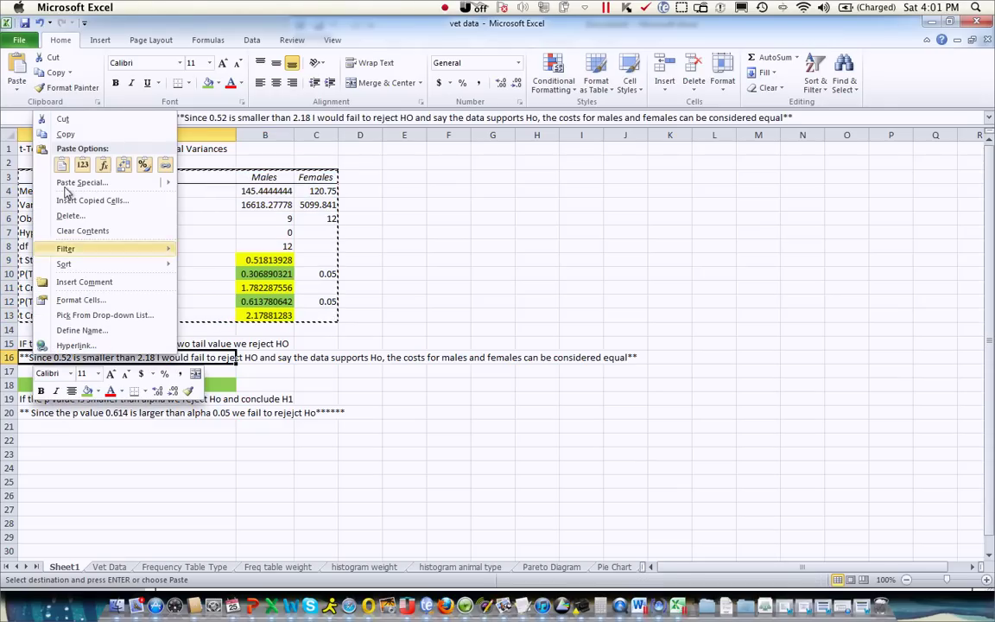
{"action": "mouse_move", "coordinate": [105, 179]}
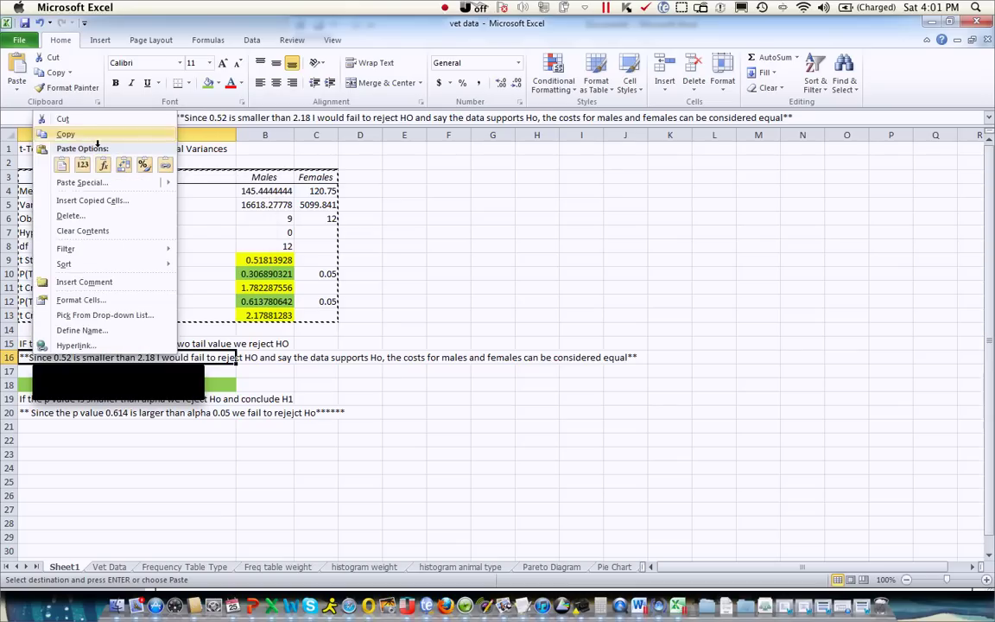
{"action": "left_click", "coordinate": [92, 134]}
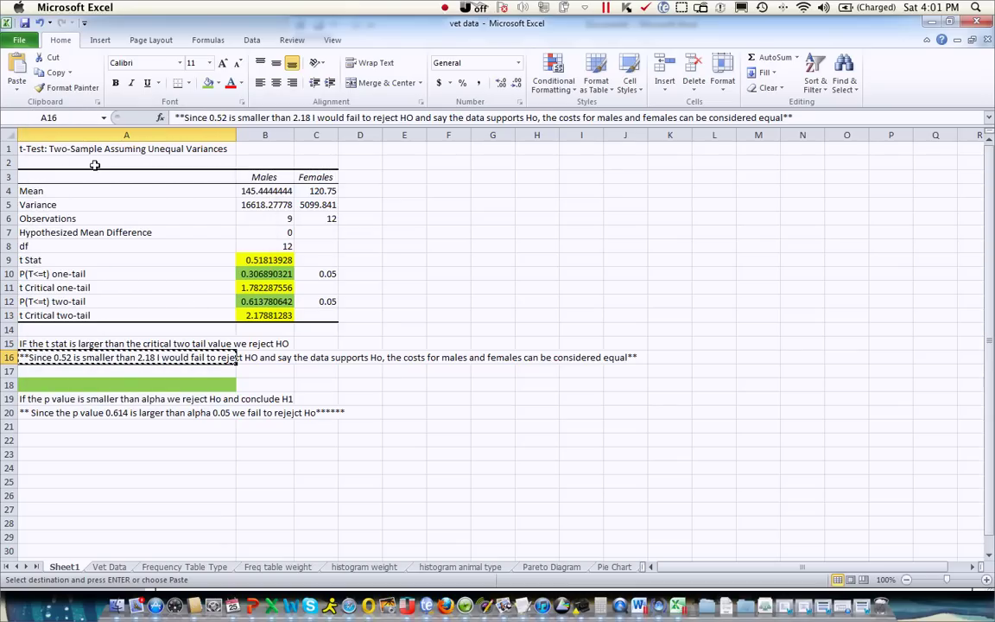
Switch to the Word document with the hypotheses and paste the copied t-stat conclusion below the results table.
{"action": "left_click", "coordinate": [291, 607]}
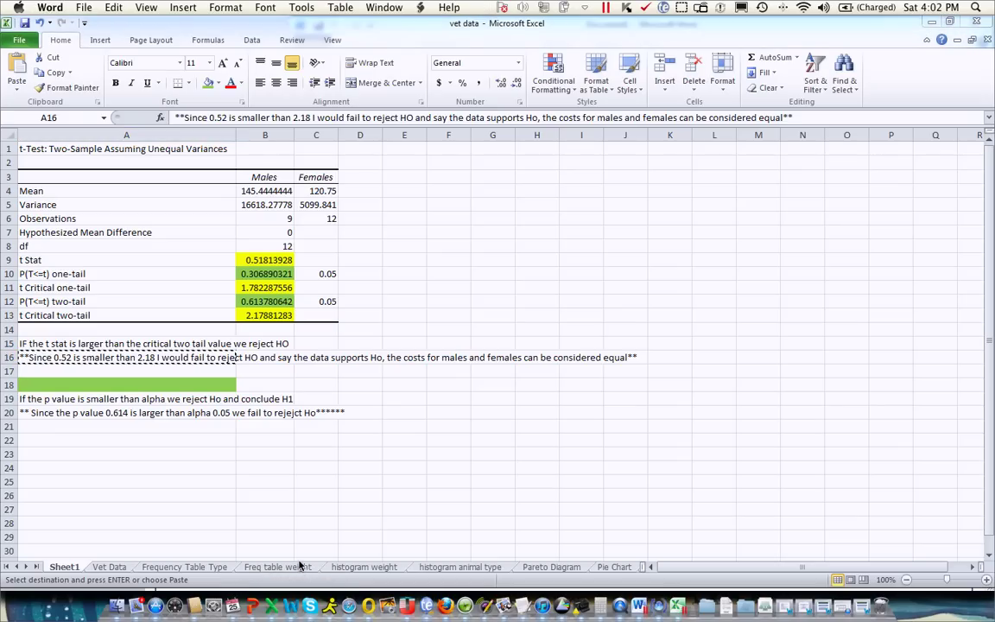
{"action": "left_click", "coordinate": [292, 607]}
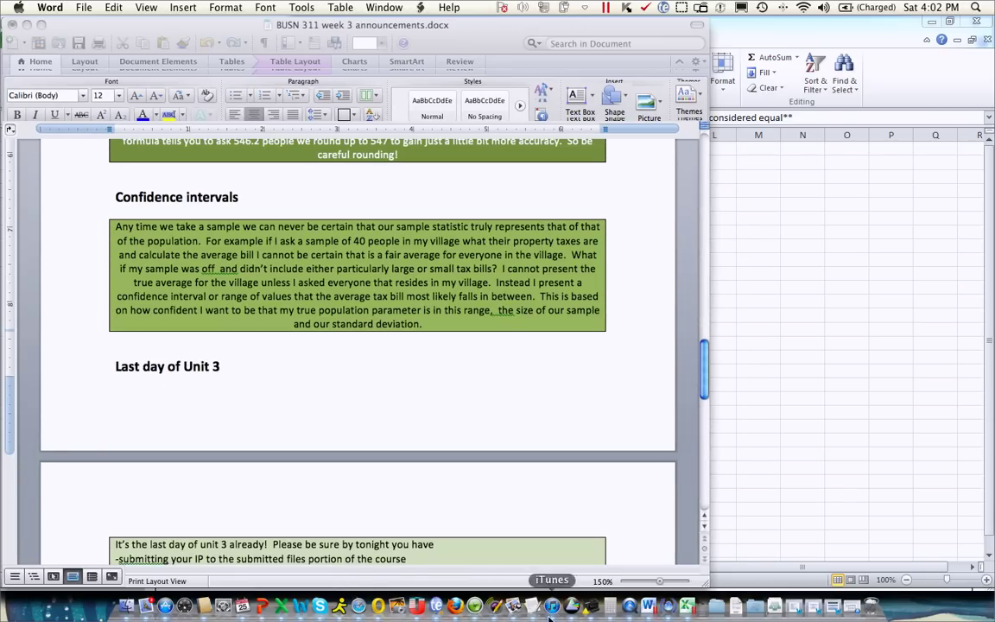
{"action": "left_click", "coordinate": [649, 608]}
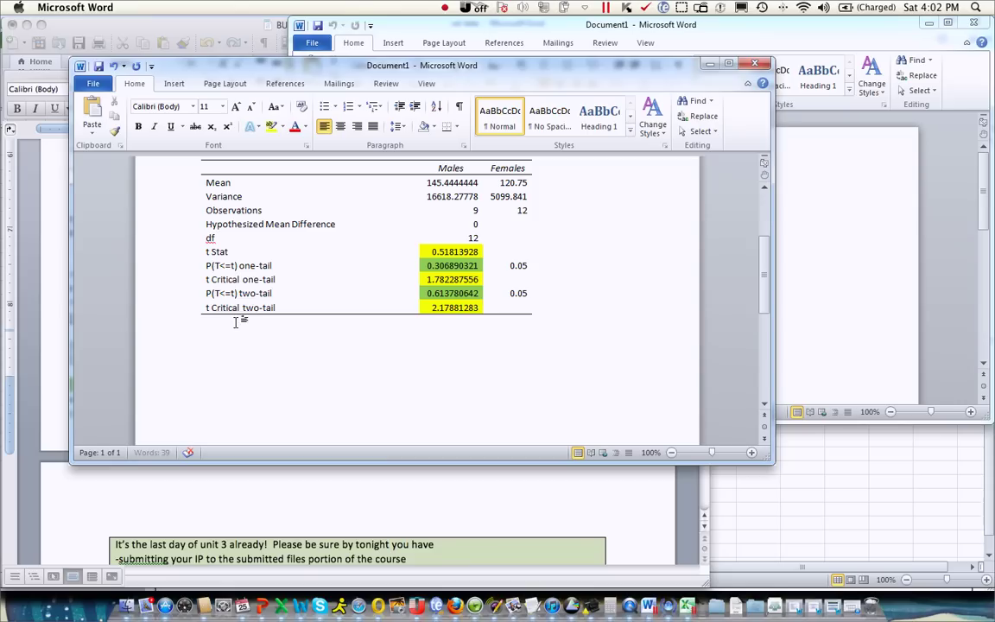
{"action": "key", "text": "ctrl+v"}
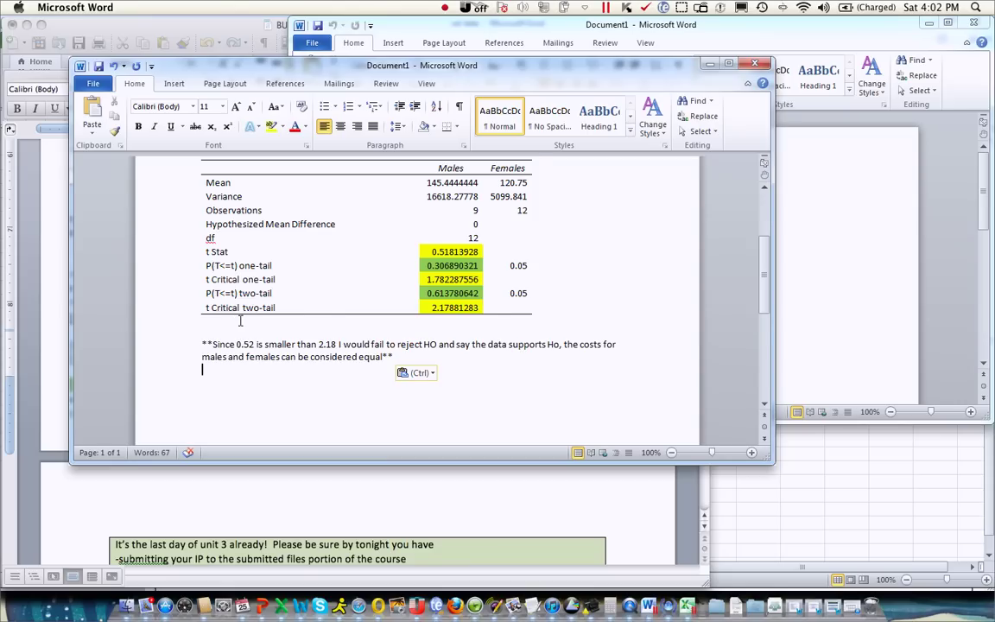
{"action": "scroll", "coordinate": [240, 322], "scroll_direction": "down", "scroll_amount": 2}
{"action": "scroll", "coordinate": [244, 323], "scroll_direction": "up", "scroll_amount": 5}
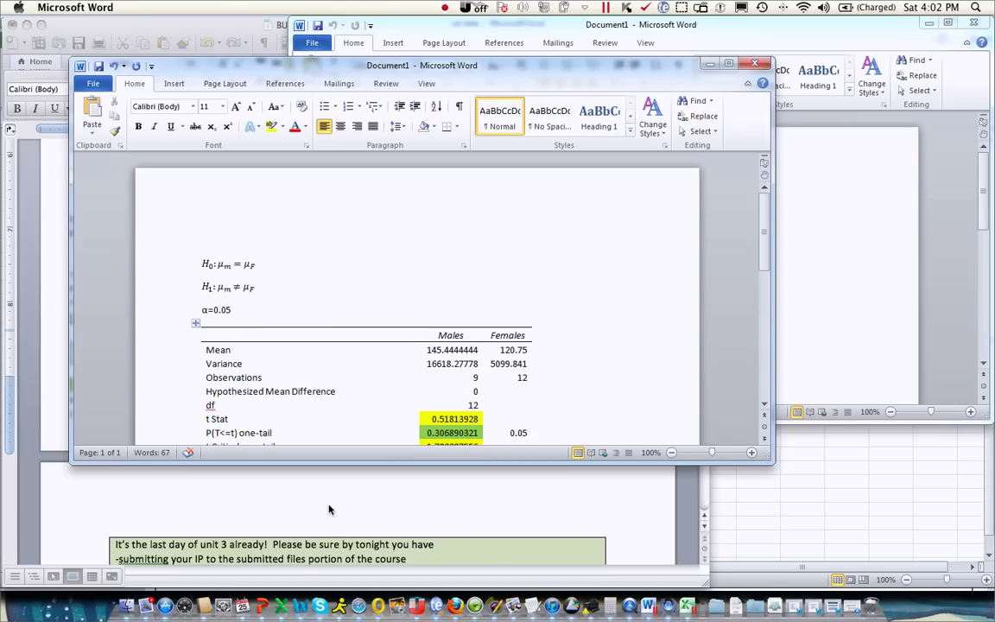